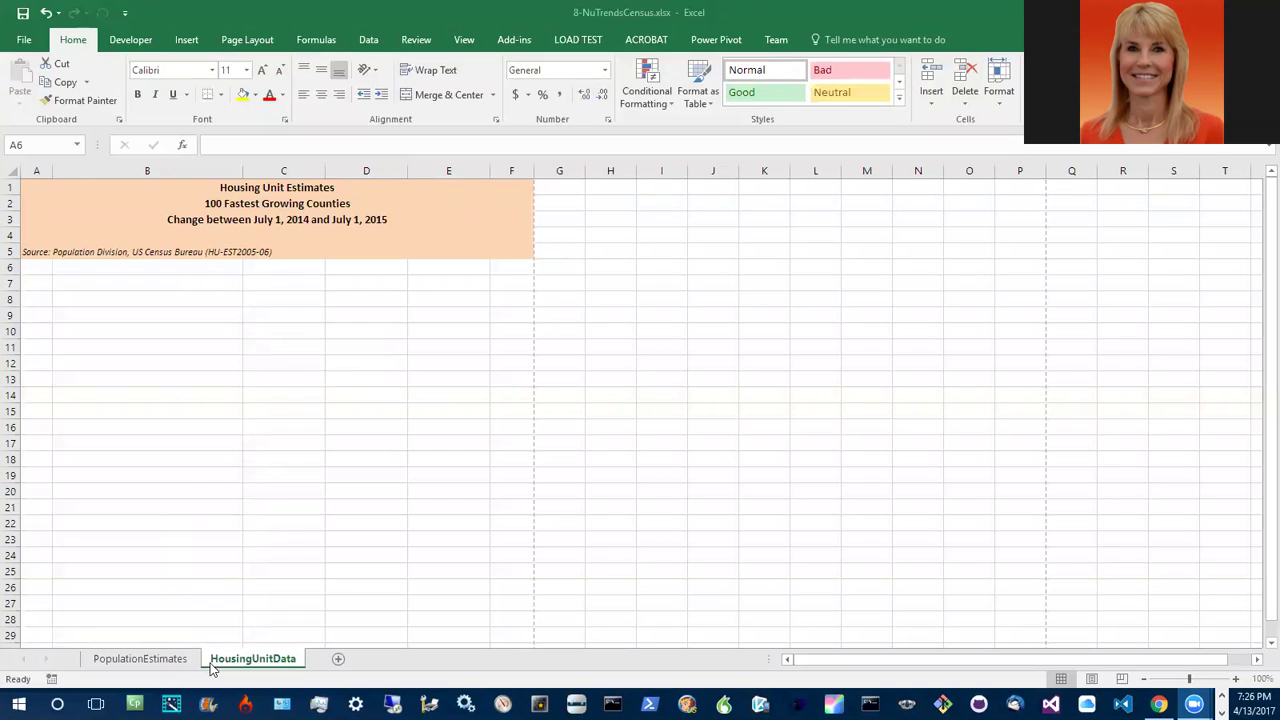
- Start a text file import of HousingUnits.csv from the EL2C8 folder at cell A6 of the HousingUnitData sheet
left_click(231, 664)
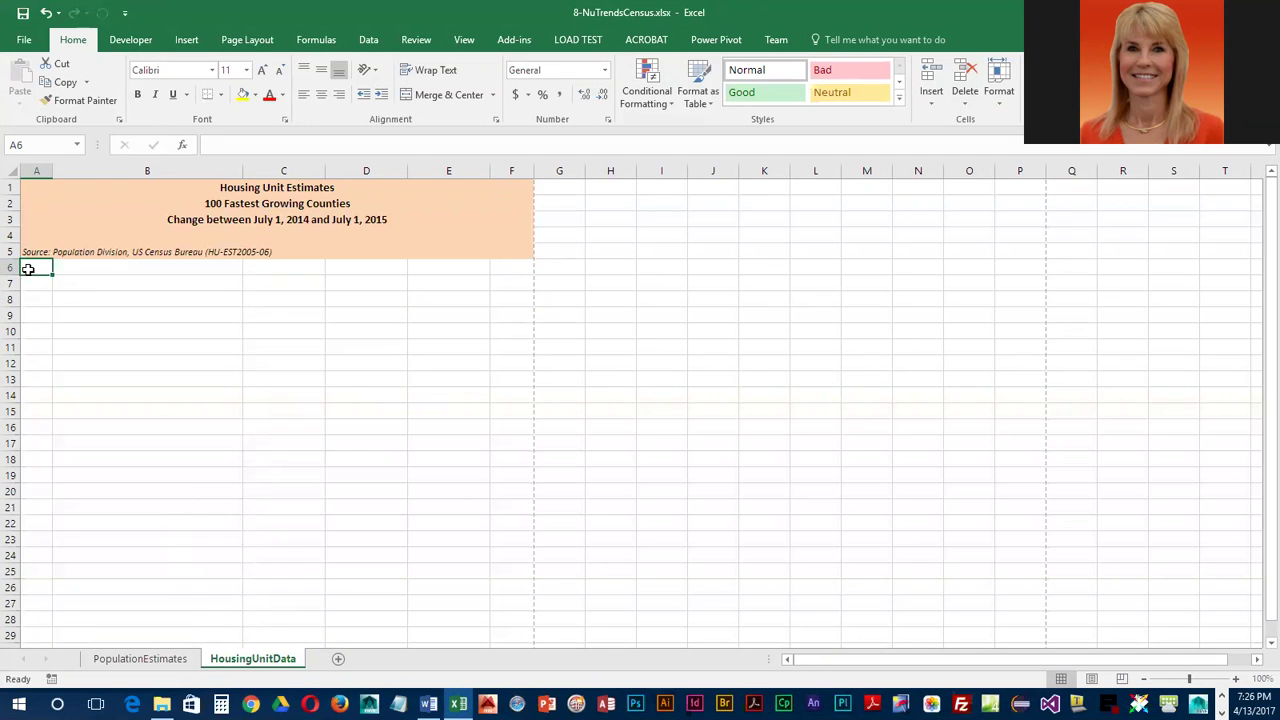
left_click(368, 40)
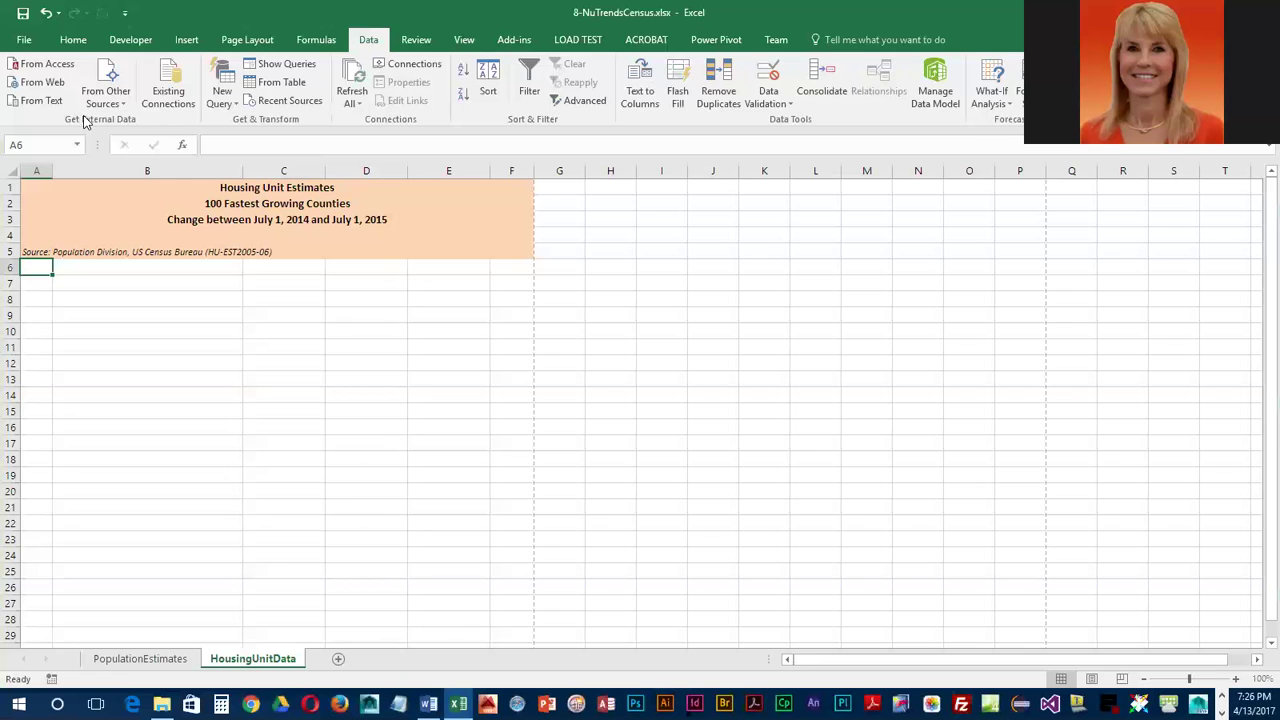
left_click(33, 104)
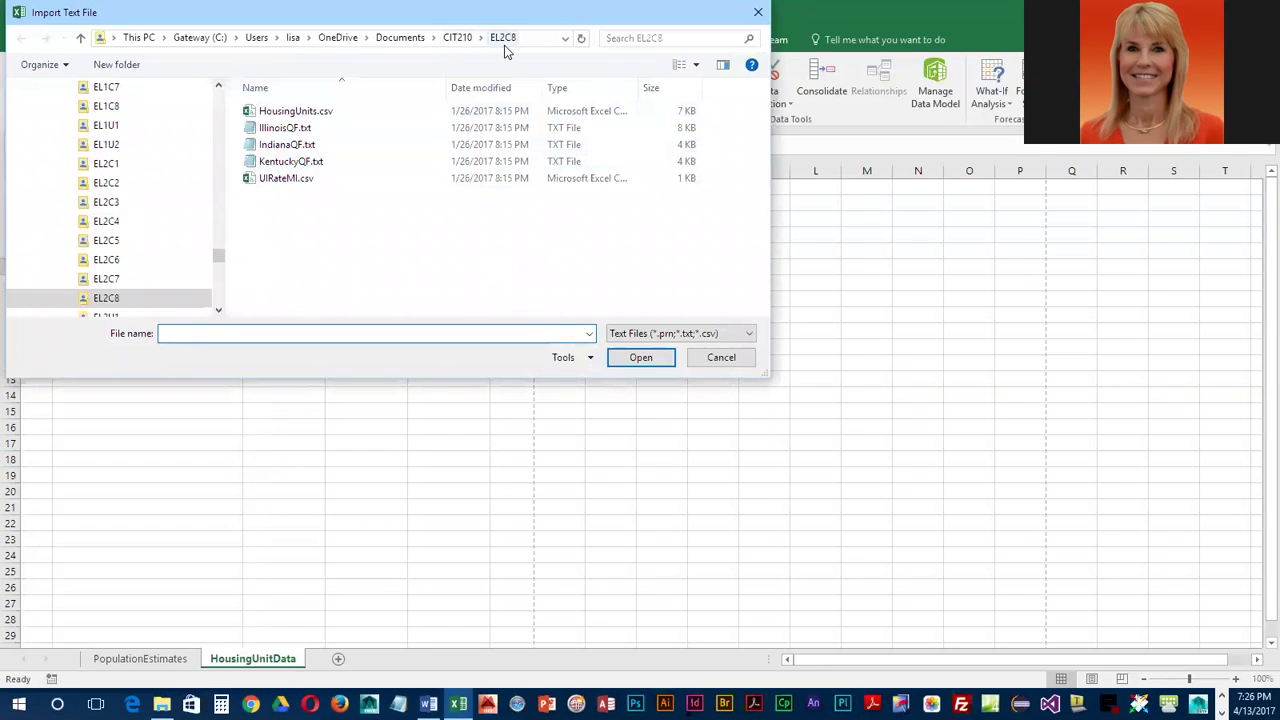
left_click(748, 333)
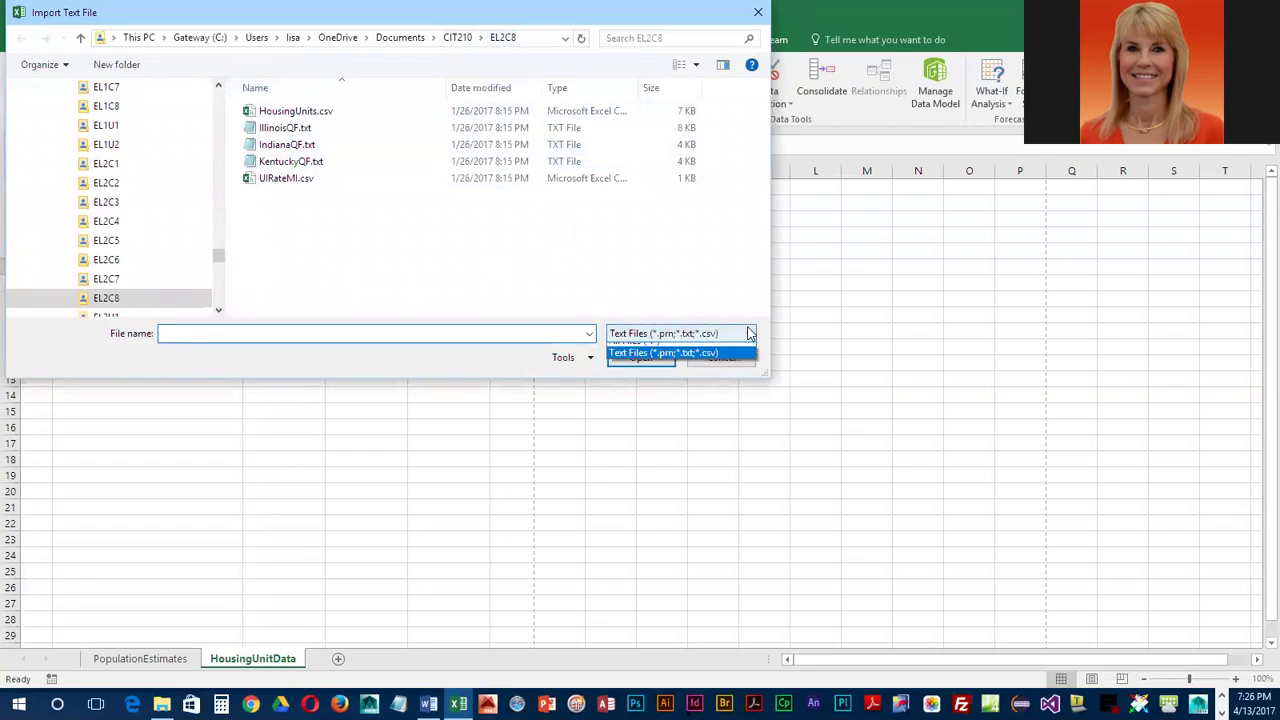
left_click(708, 363)
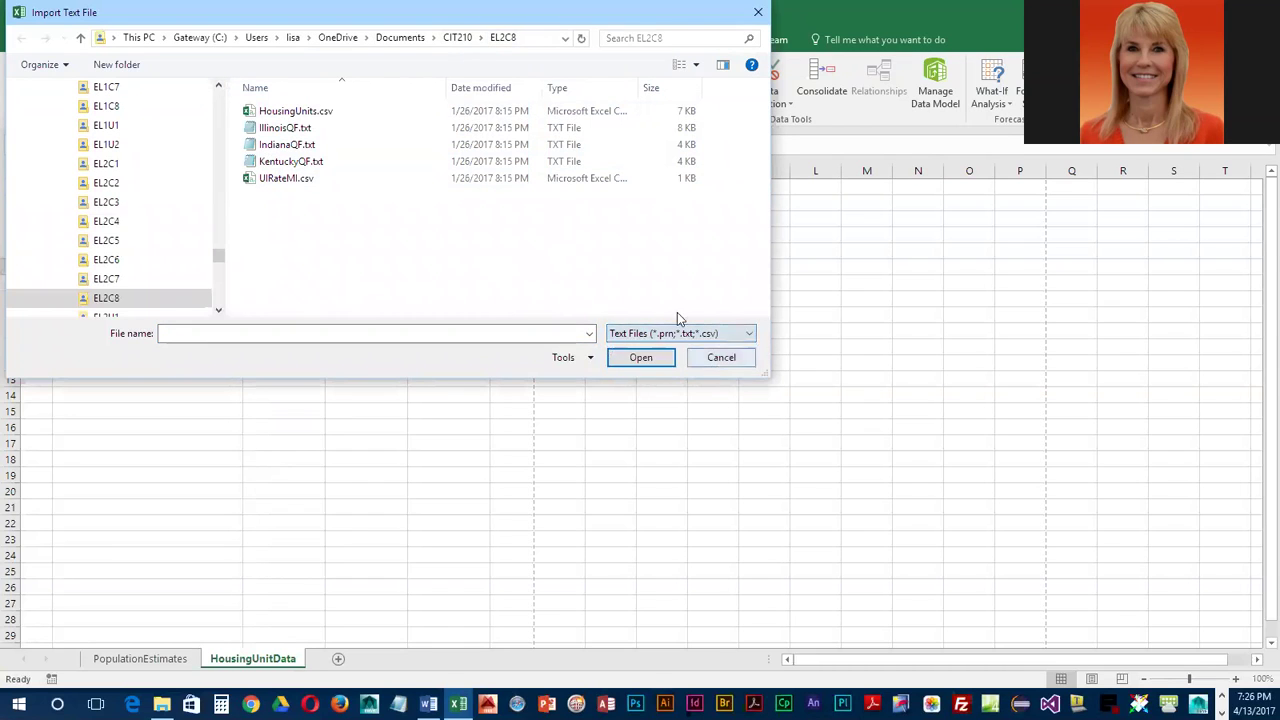
left_click(293, 112)
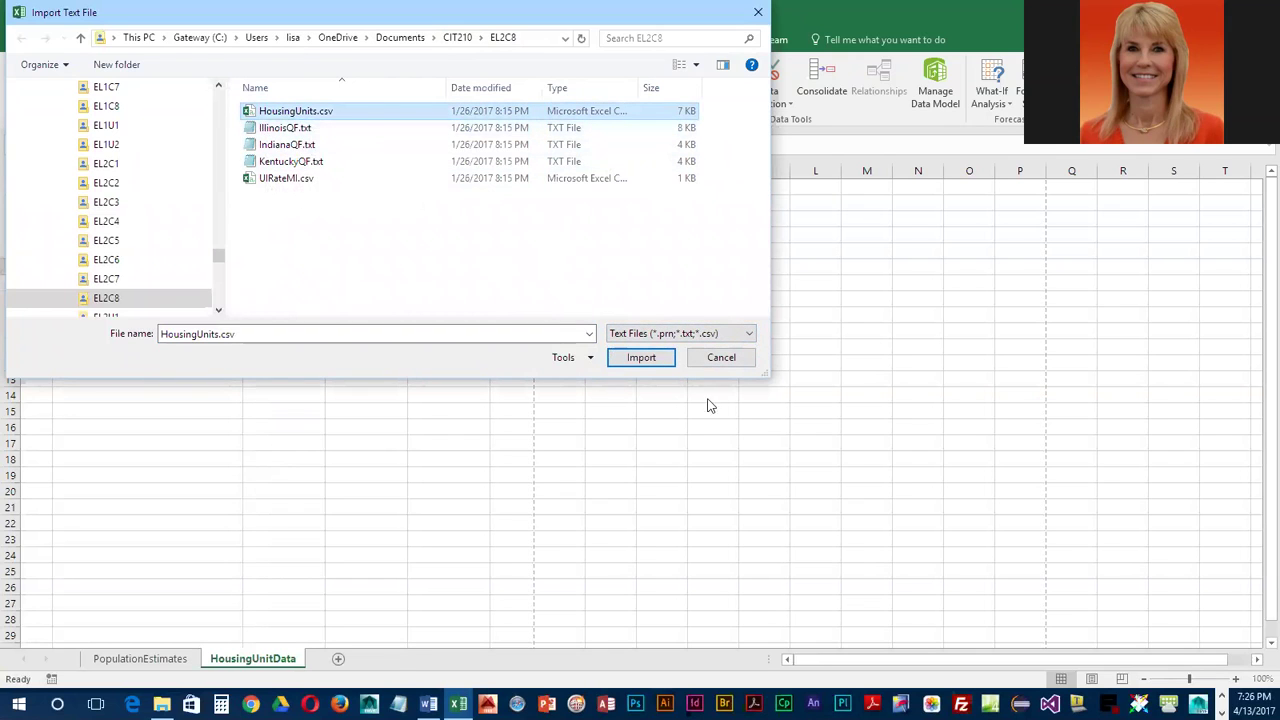
left_click(641, 359)
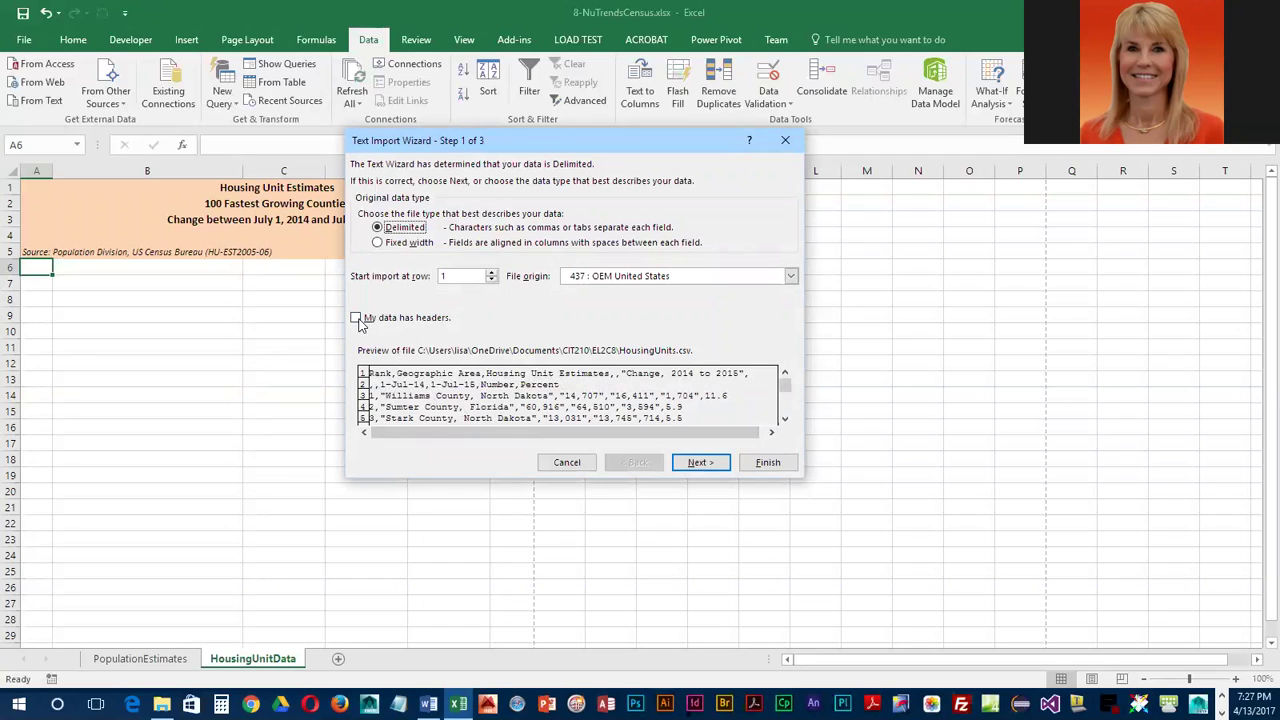
- Import the delimited data with headers, adding comma as a delimiter, keeping General format, and placing it at A6 in the existing worksheet
left_click(358, 319)
left_click(696, 463)
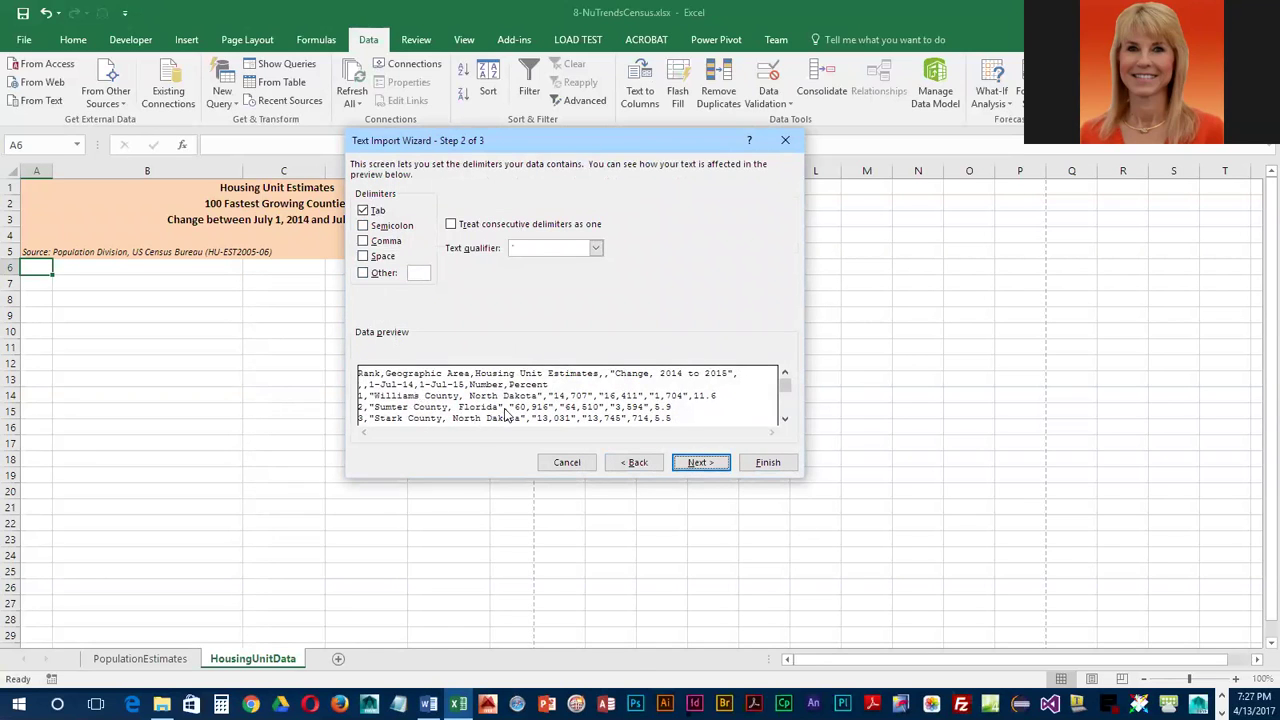
left_click(364, 241)
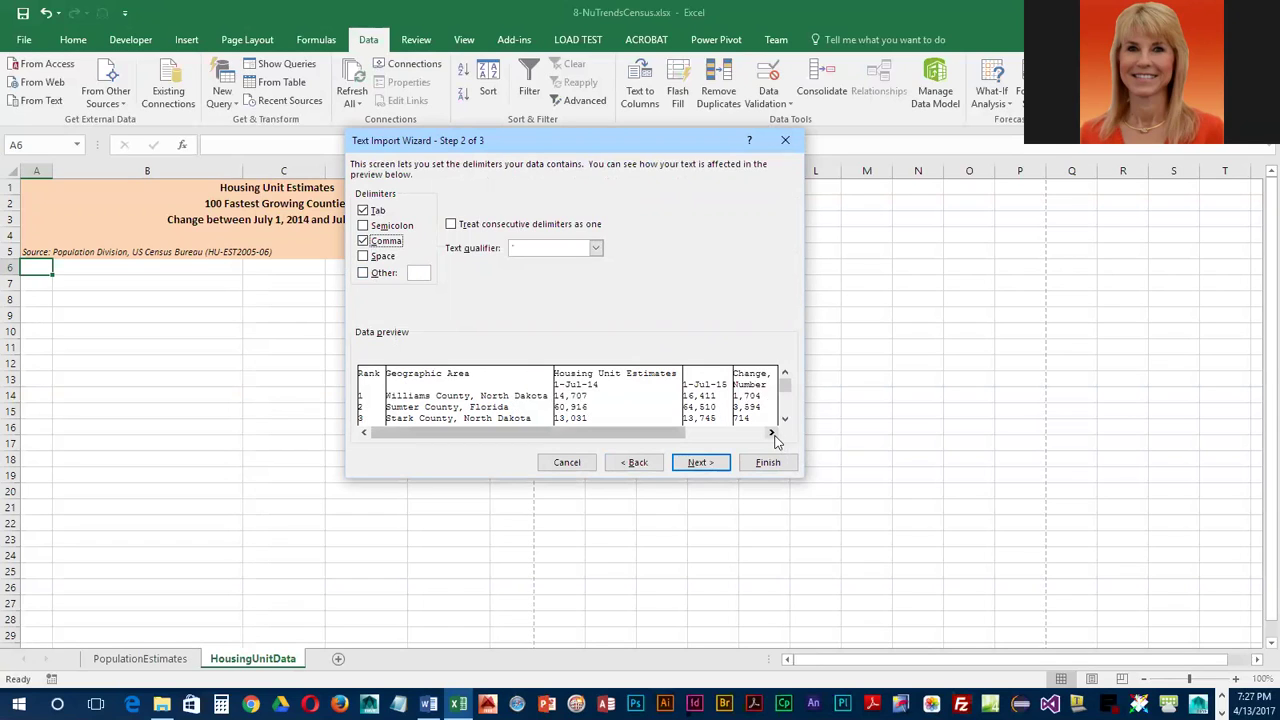
left_click(701, 465)
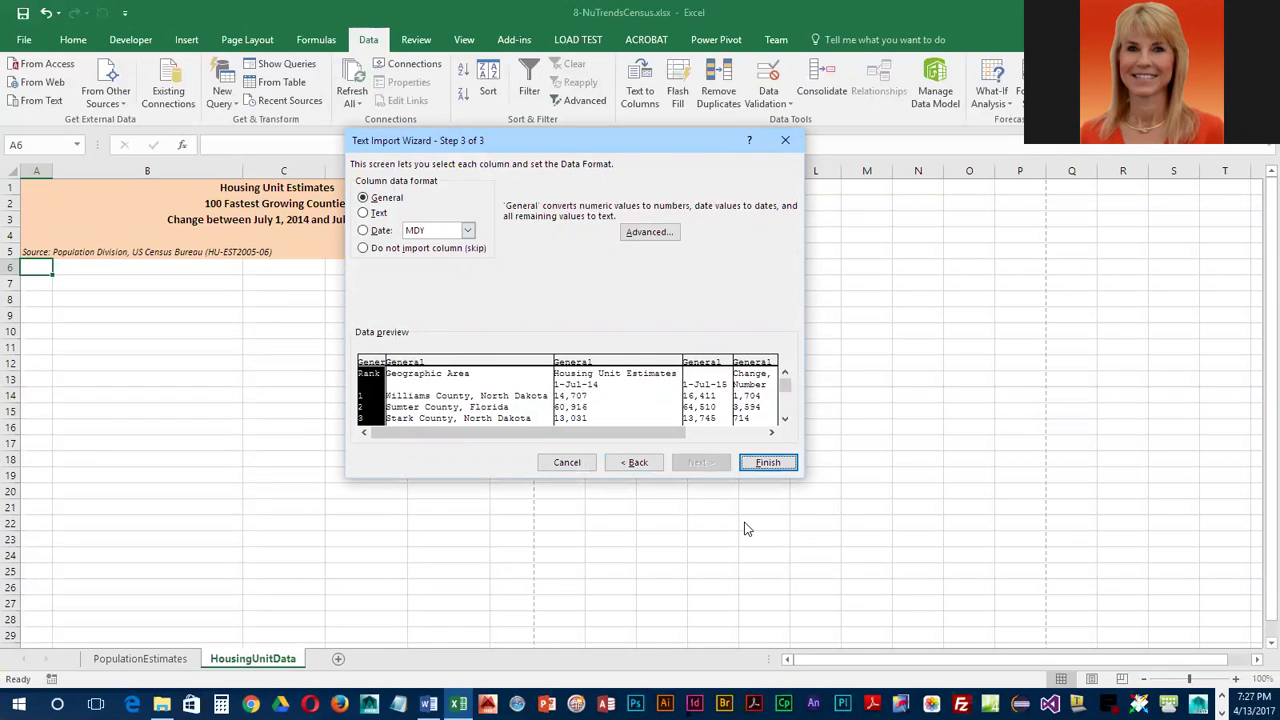
left_click(767, 463)
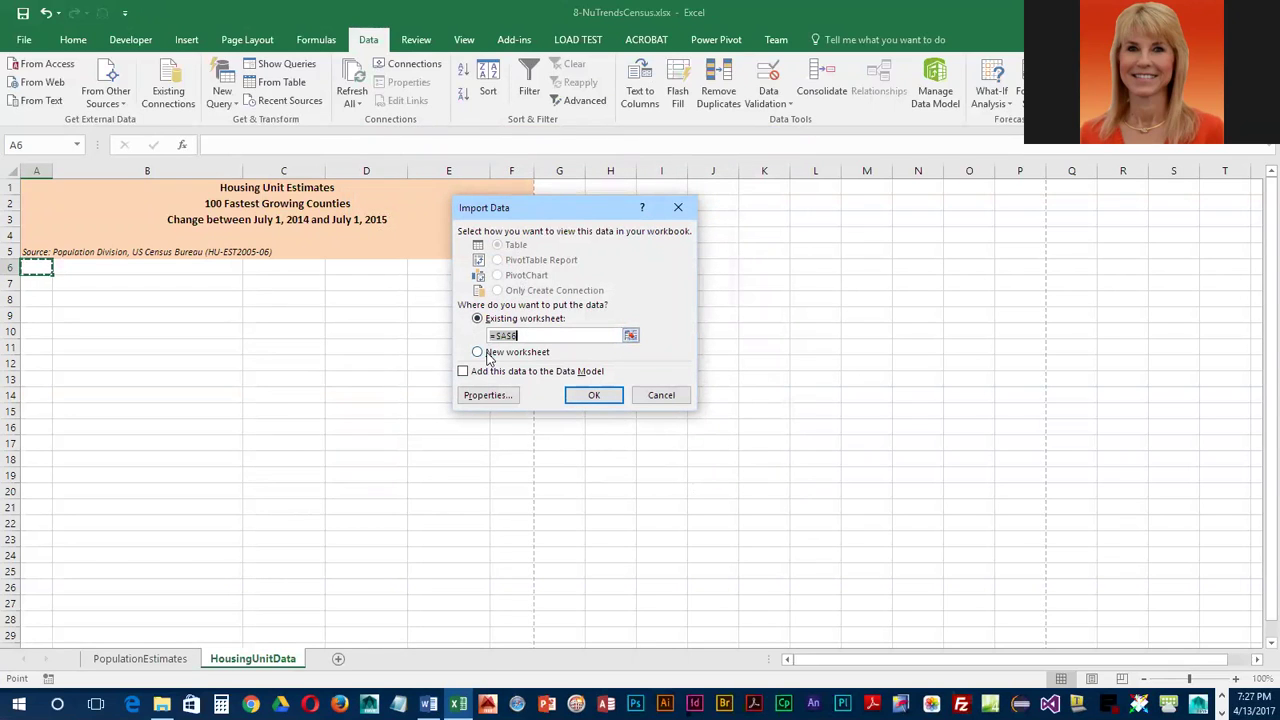
left_click(605, 400)
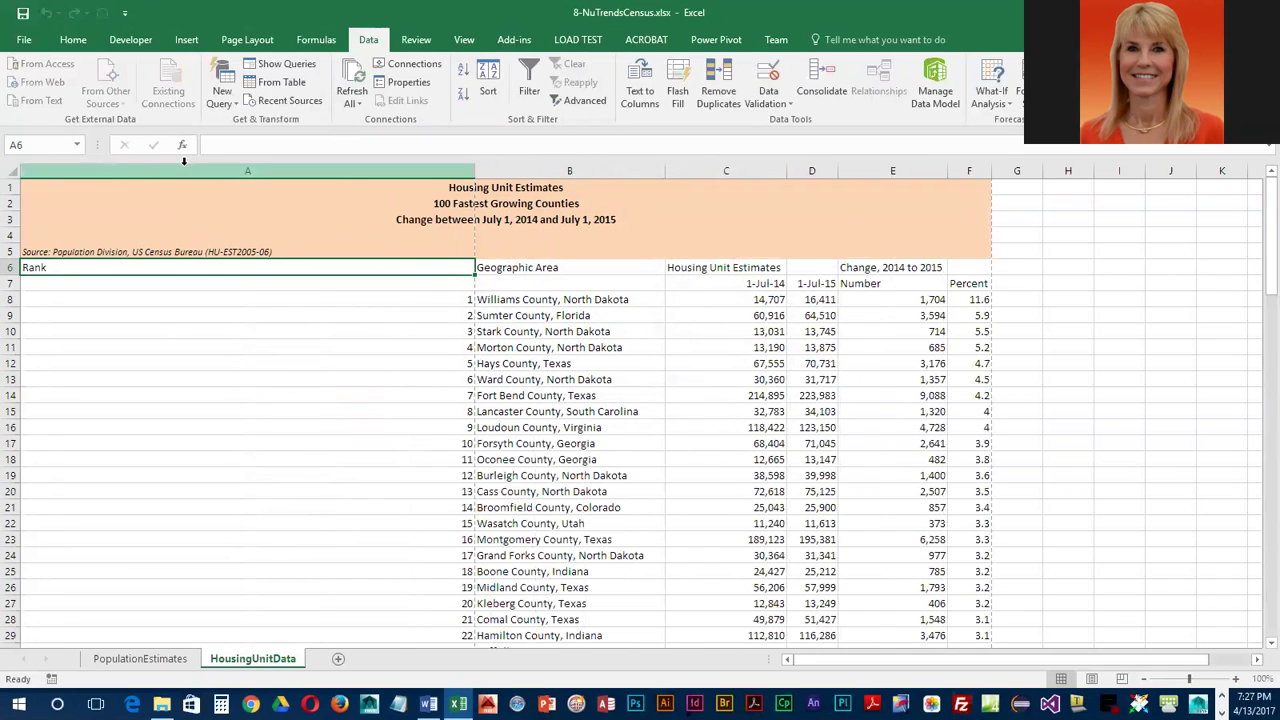
- Narrow column A to fit the Rank heading and set the width of columns C through E to 14
left_click_drag(475, 172, 52, 174)
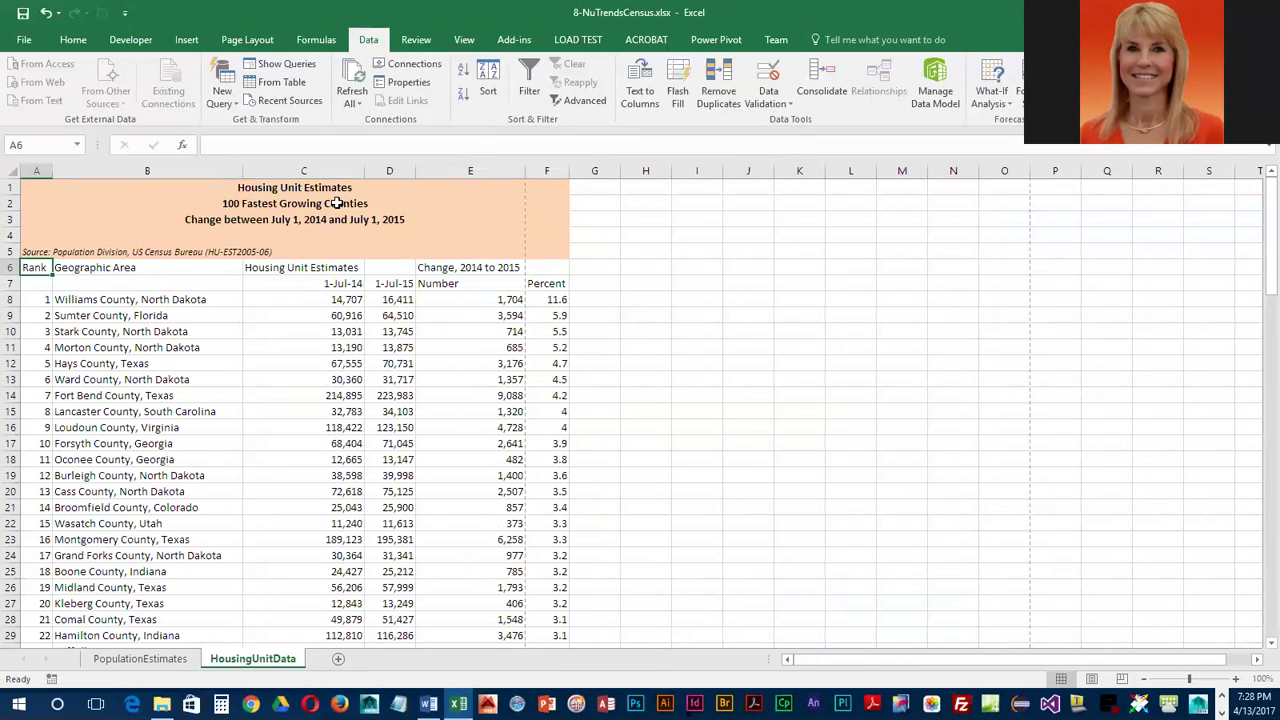
left_click_drag(343, 171, 481, 165)
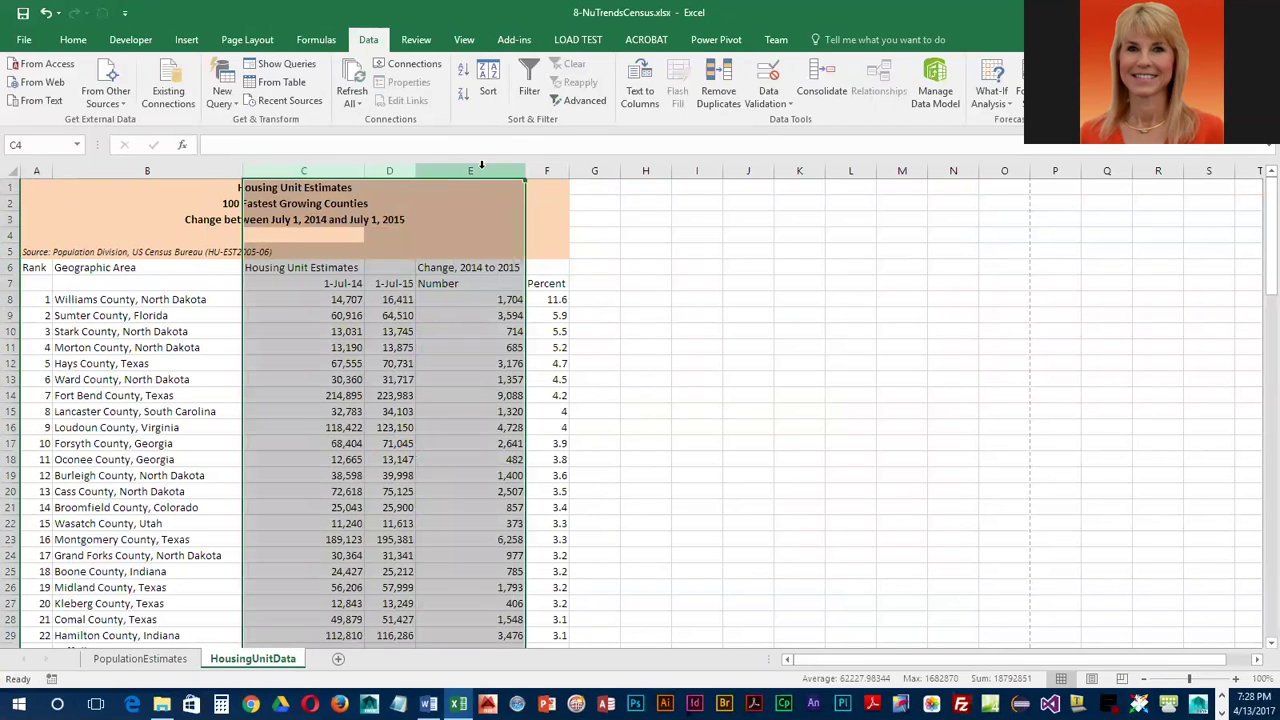
right_click(486, 172)
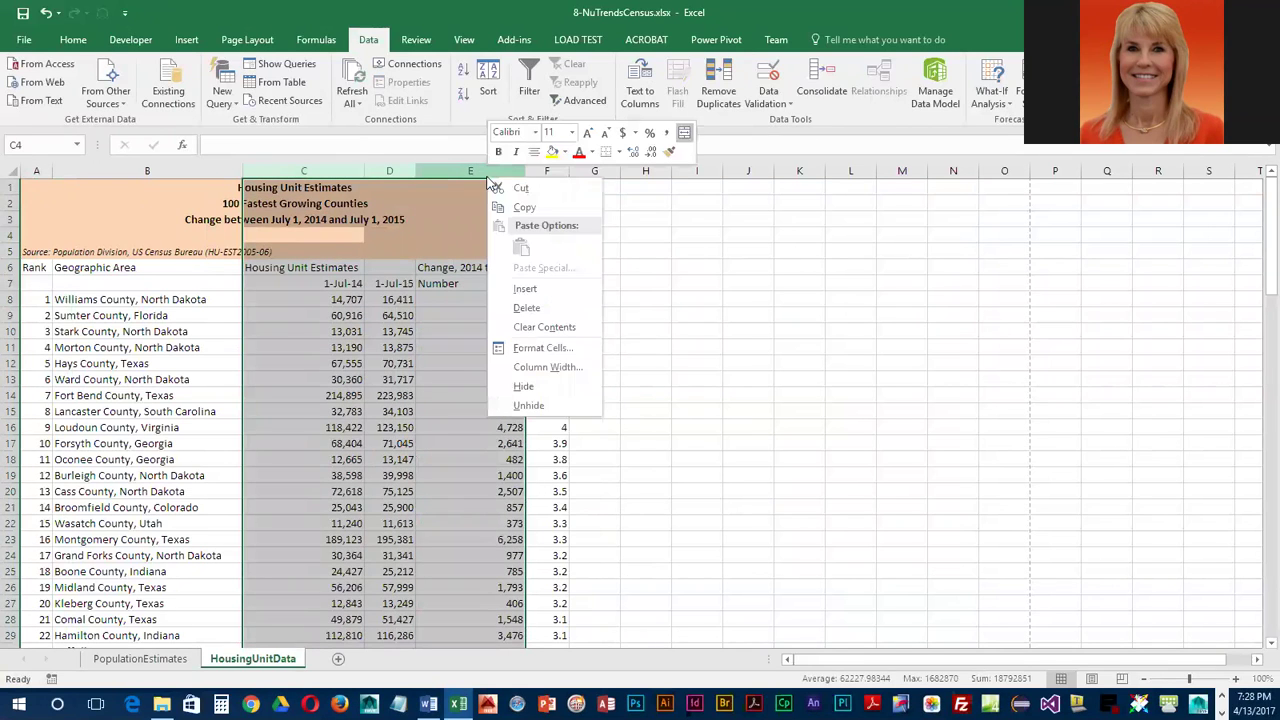
left_click(555, 371)
type("14")
key("Return")
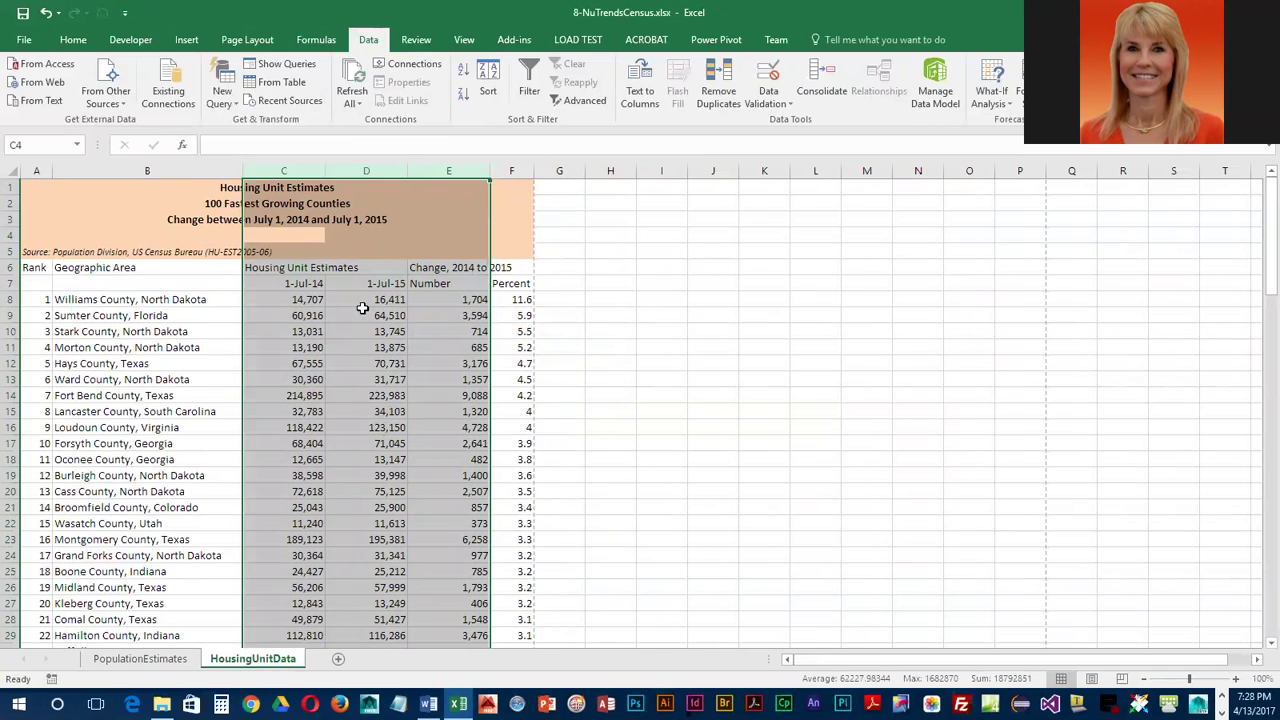
- Merge and center the headings across C6:D6 and E6:F6, and right-align the Number heading in E7
left_click_drag(296, 270, 360, 268)
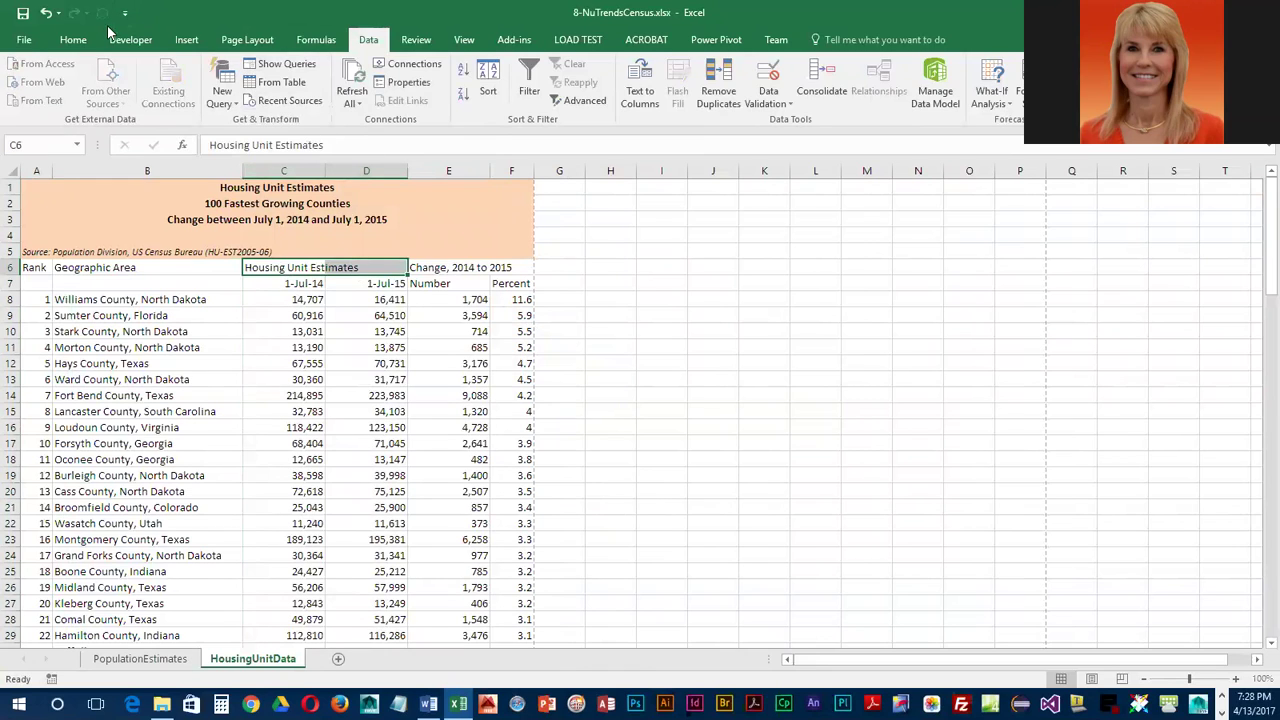
left_click(73, 39)
left_click(445, 94)
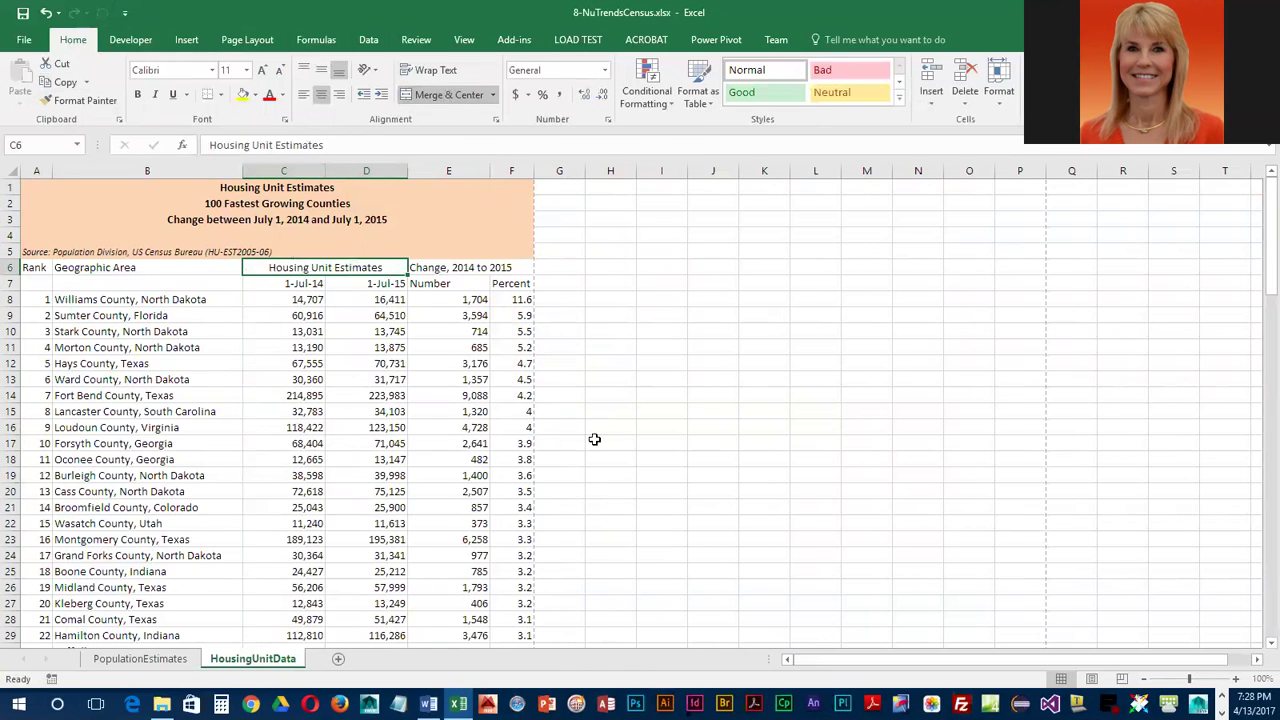
left_click_drag(446, 268, 494, 263)
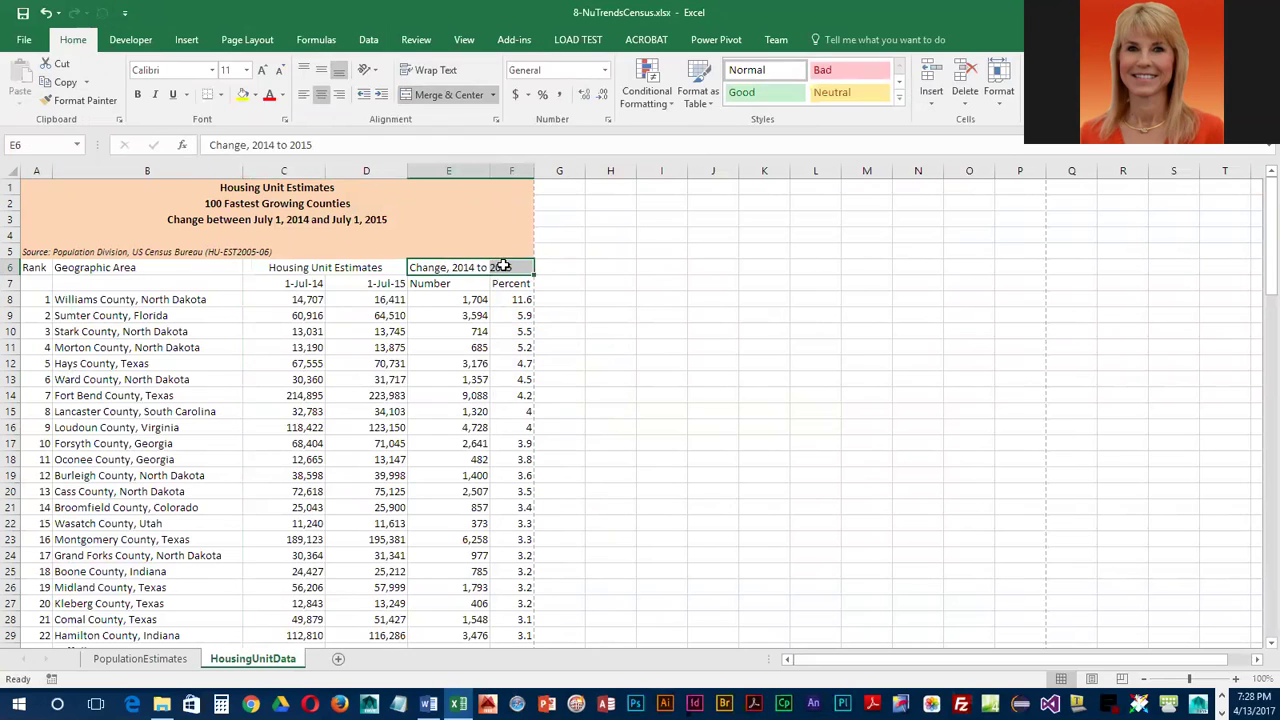
left_click(428, 95)
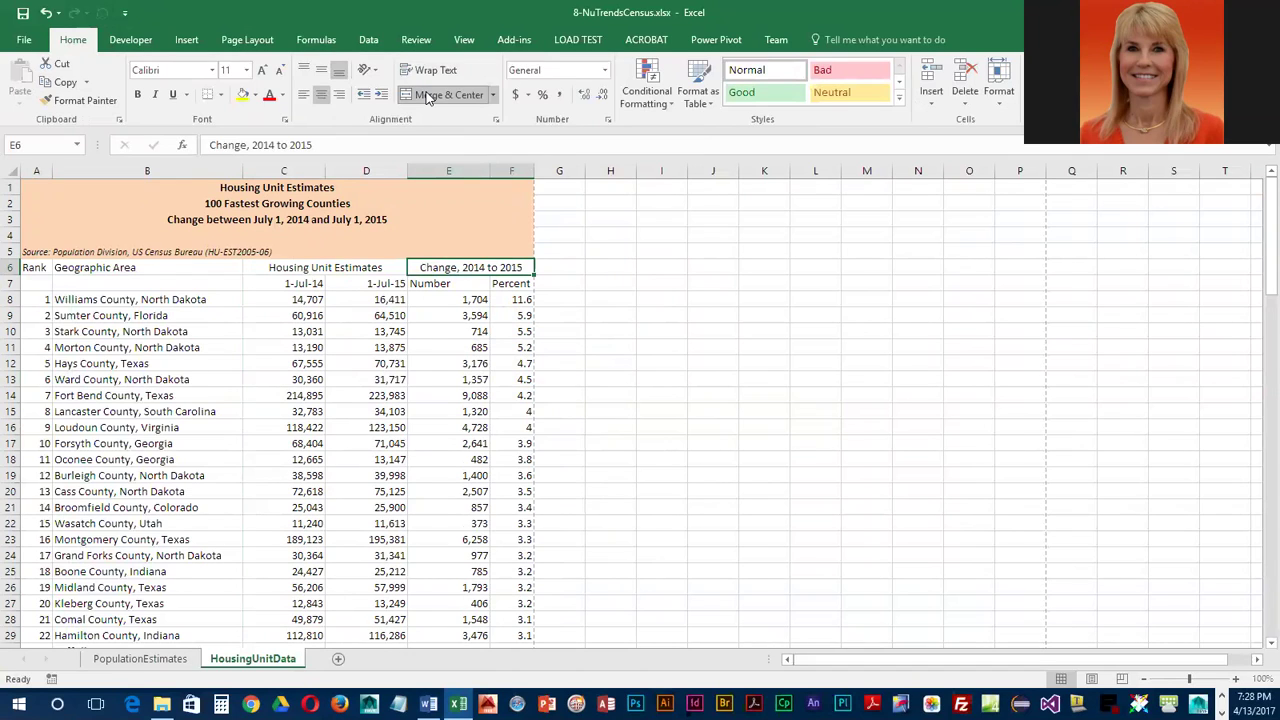
left_click(463, 284)
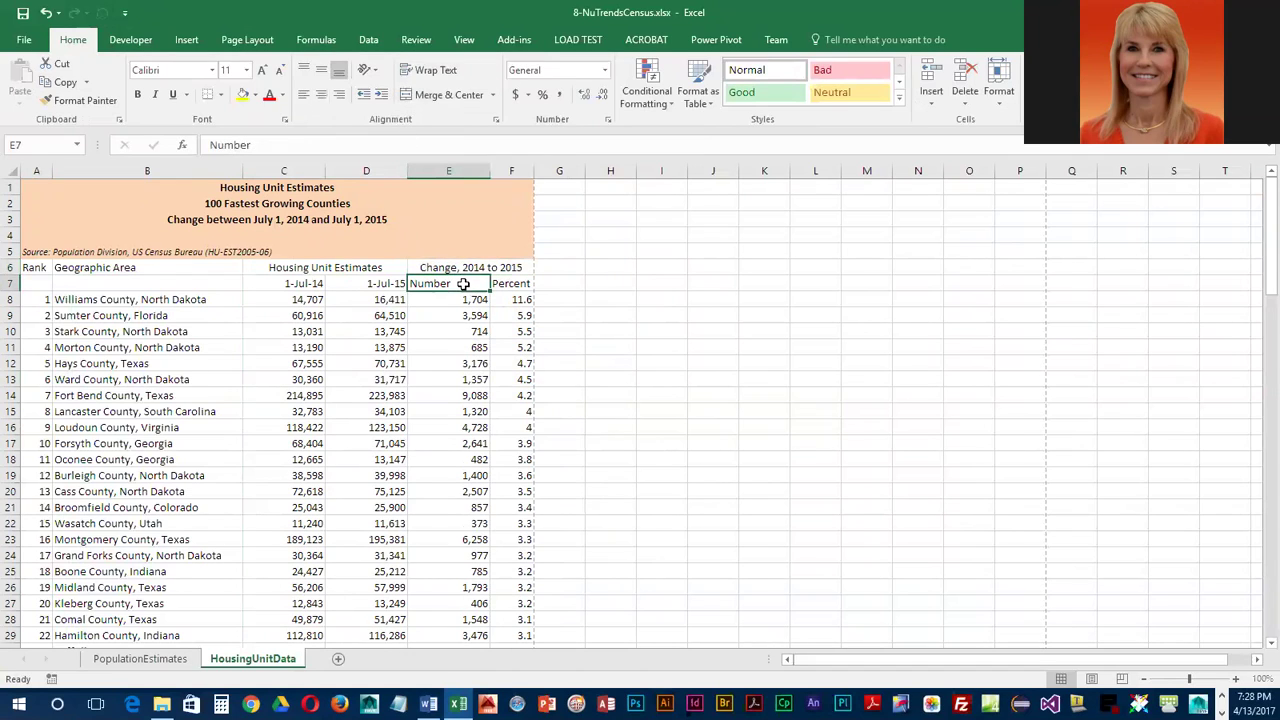
left_click(339, 96)
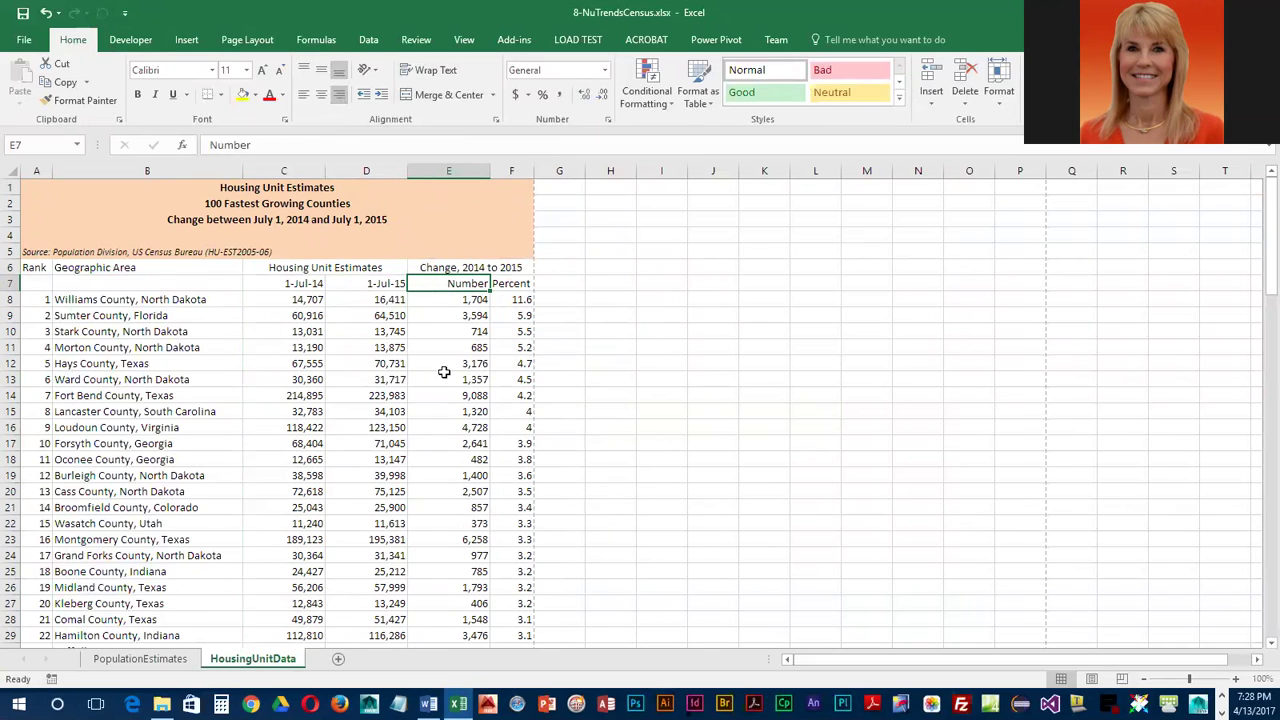
- Merge the note across A108:F108 with wrapped, left-aligned text and heighten row 108 to fit the whole note
scroll(446, 388, "down", 7)
scroll(446, 388, "down", 20)
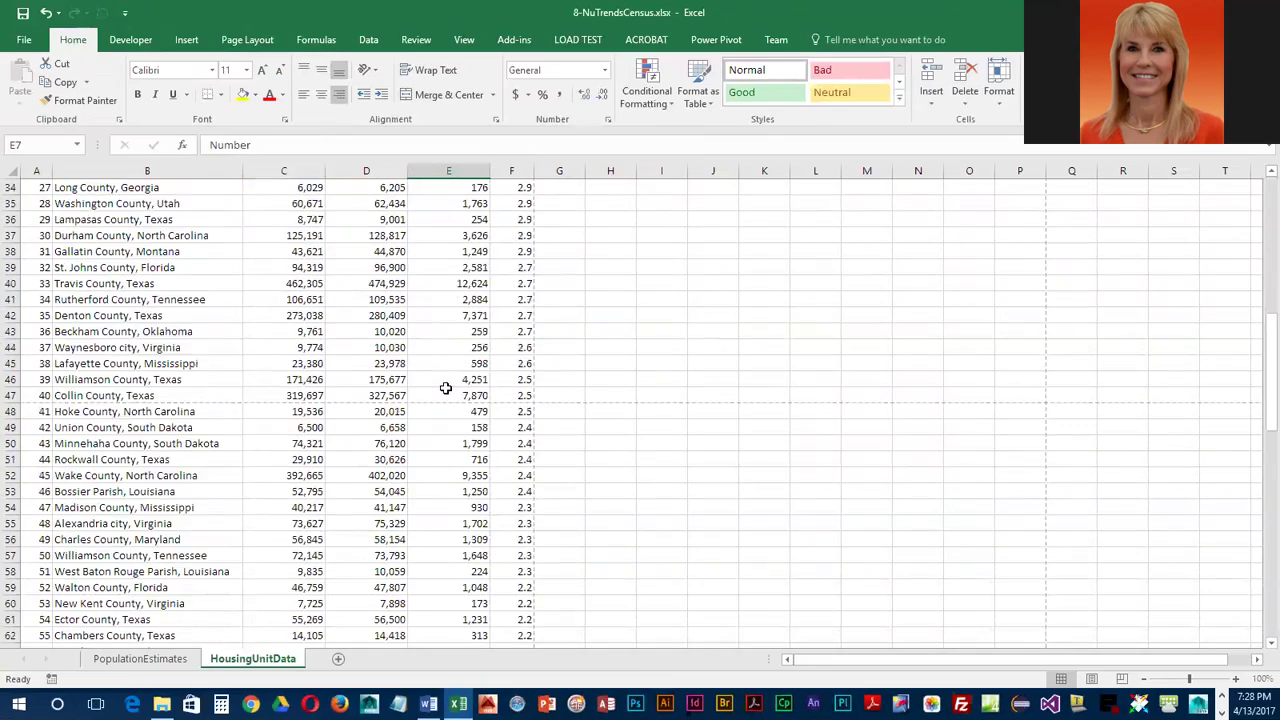
scroll(437, 391, "up", 3)
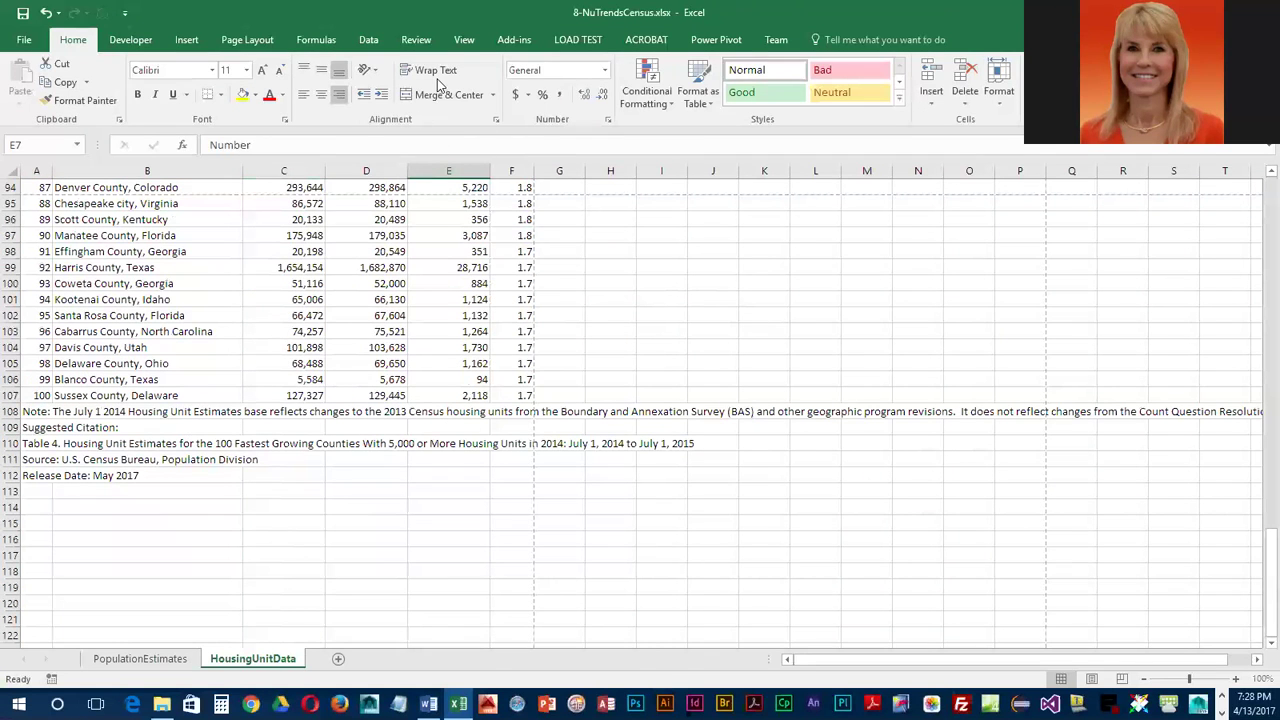
left_click_drag(37, 411, 525, 411)
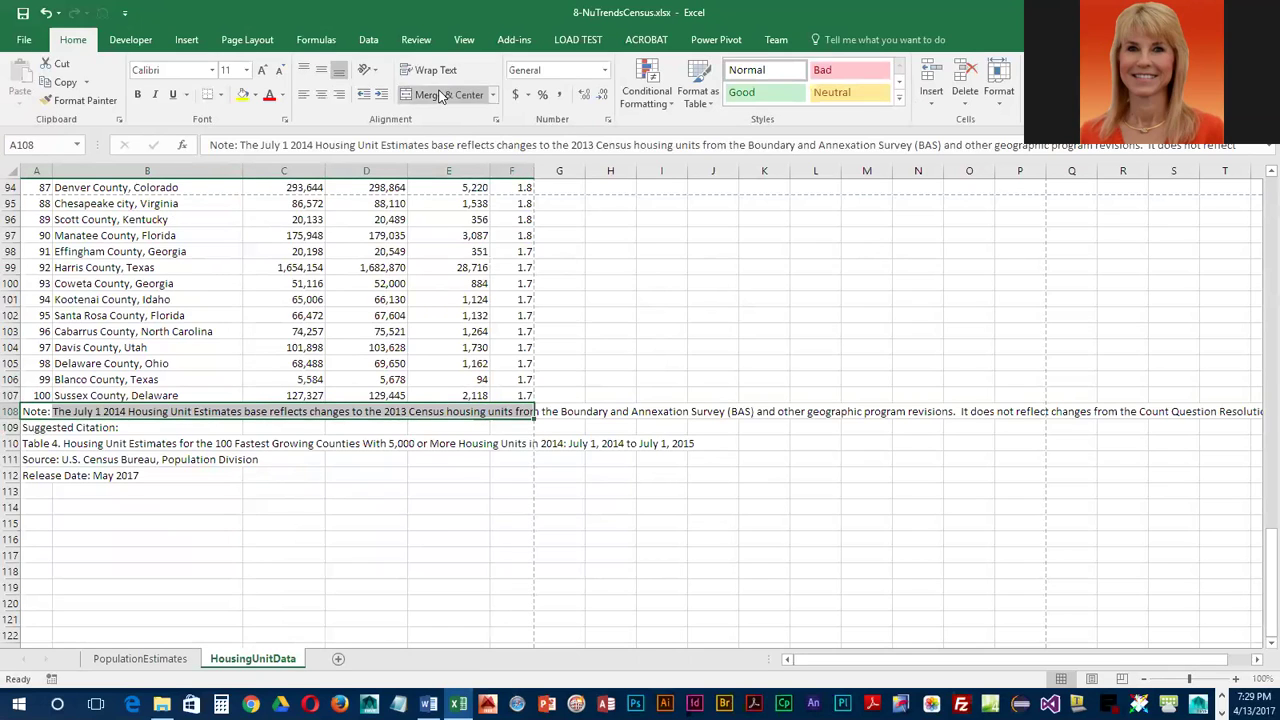
left_click(440, 94)
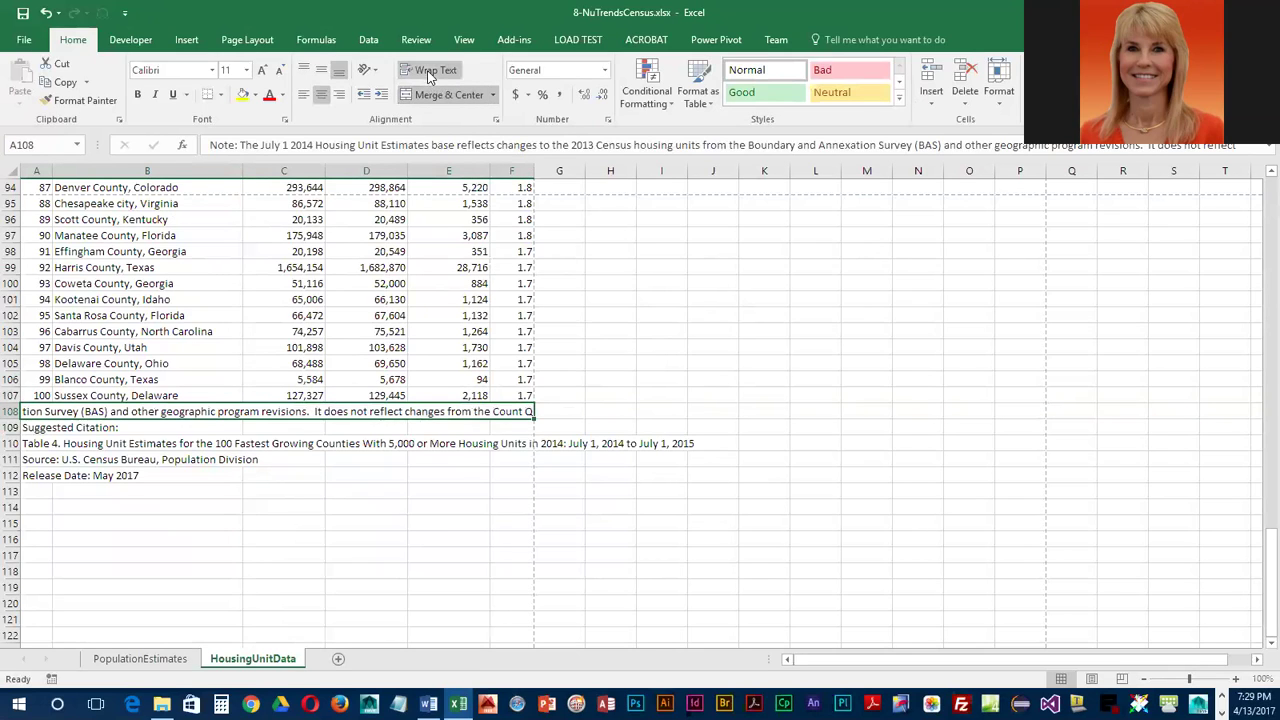
left_click(430, 72)
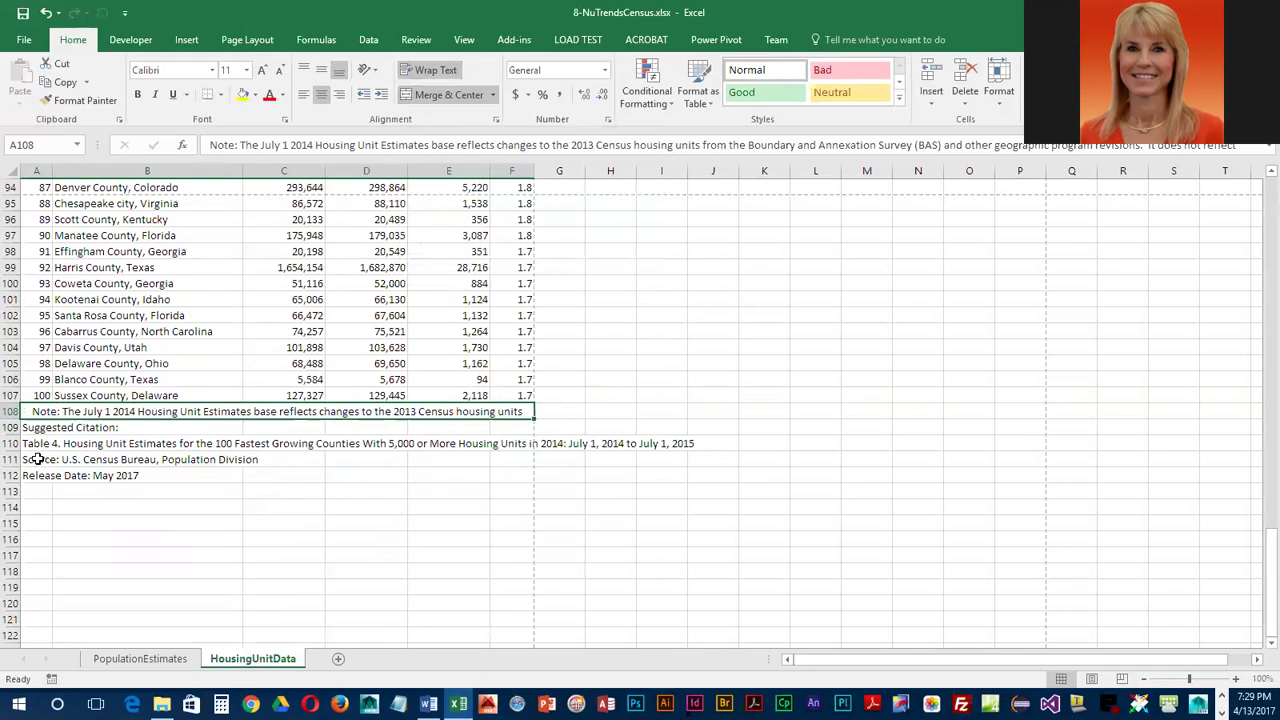
left_click_drag(8, 420, 10, 472)
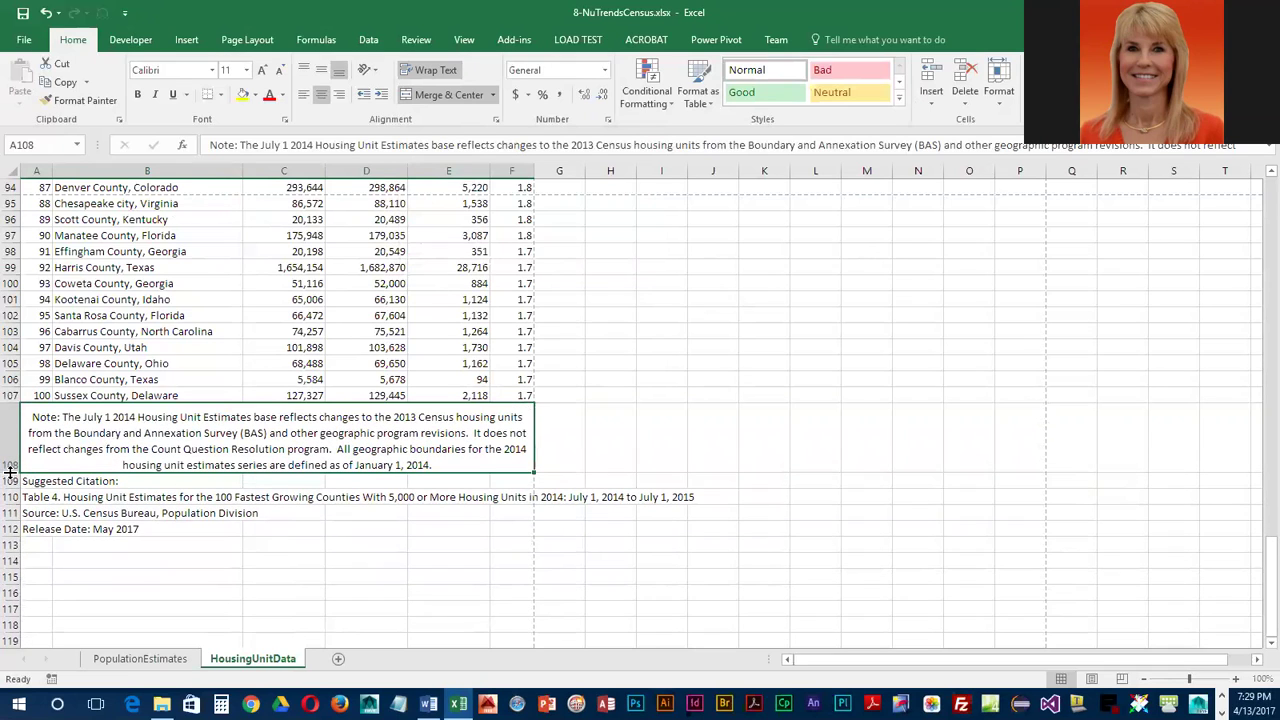
left_click(305, 96)
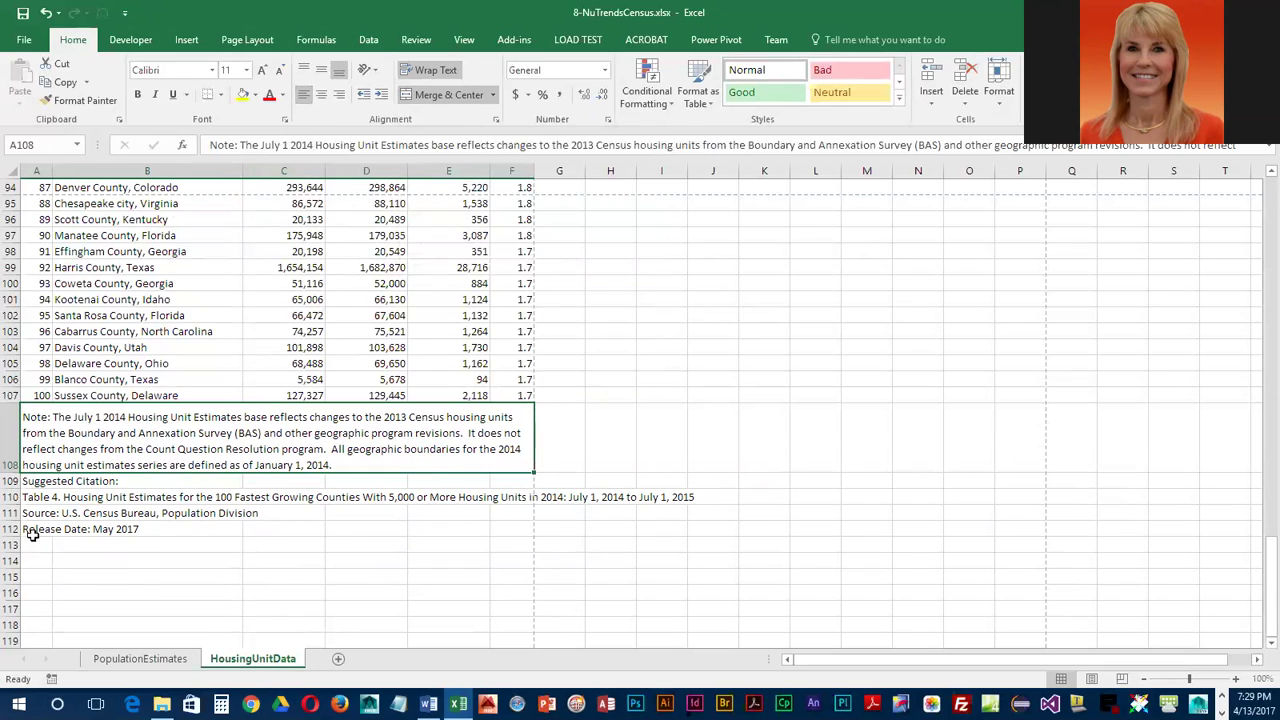
- Merge the Table 4 citation across A110:F110 with wrapped, left-aligned text and heighten row 110 to fit two lines
left_click_drag(28, 502, 500, 497)
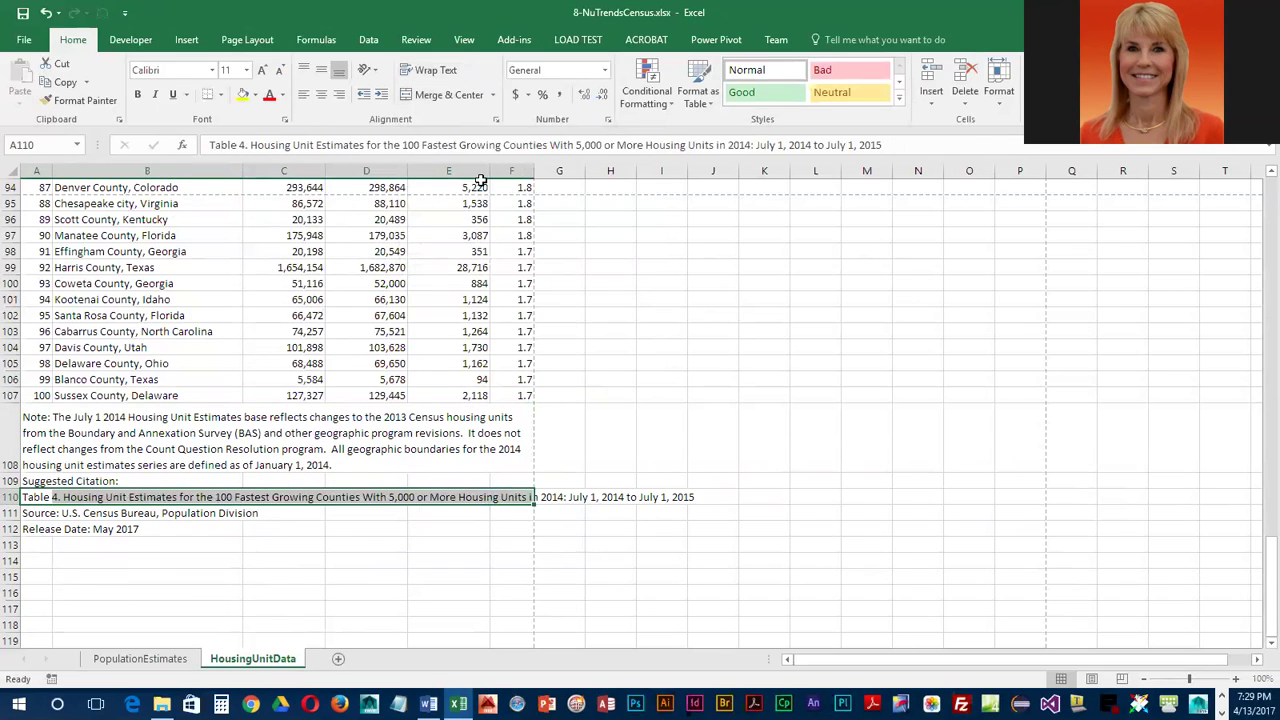
left_click(456, 101)
left_click(420, 76)
left_click(303, 94)
left_click_drag(12, 507, 8, 525)
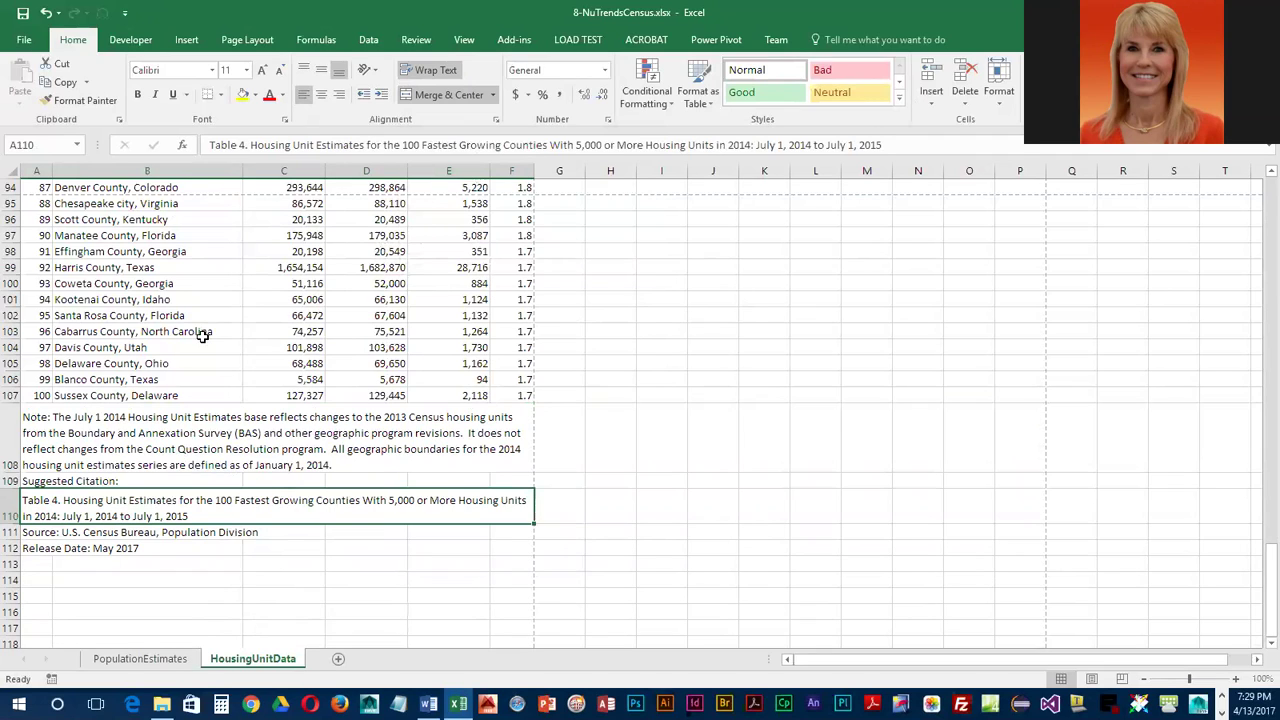
- Apply the page margin settings with the sheet centered horizontally and vertically on the page
left_click(258, 41)
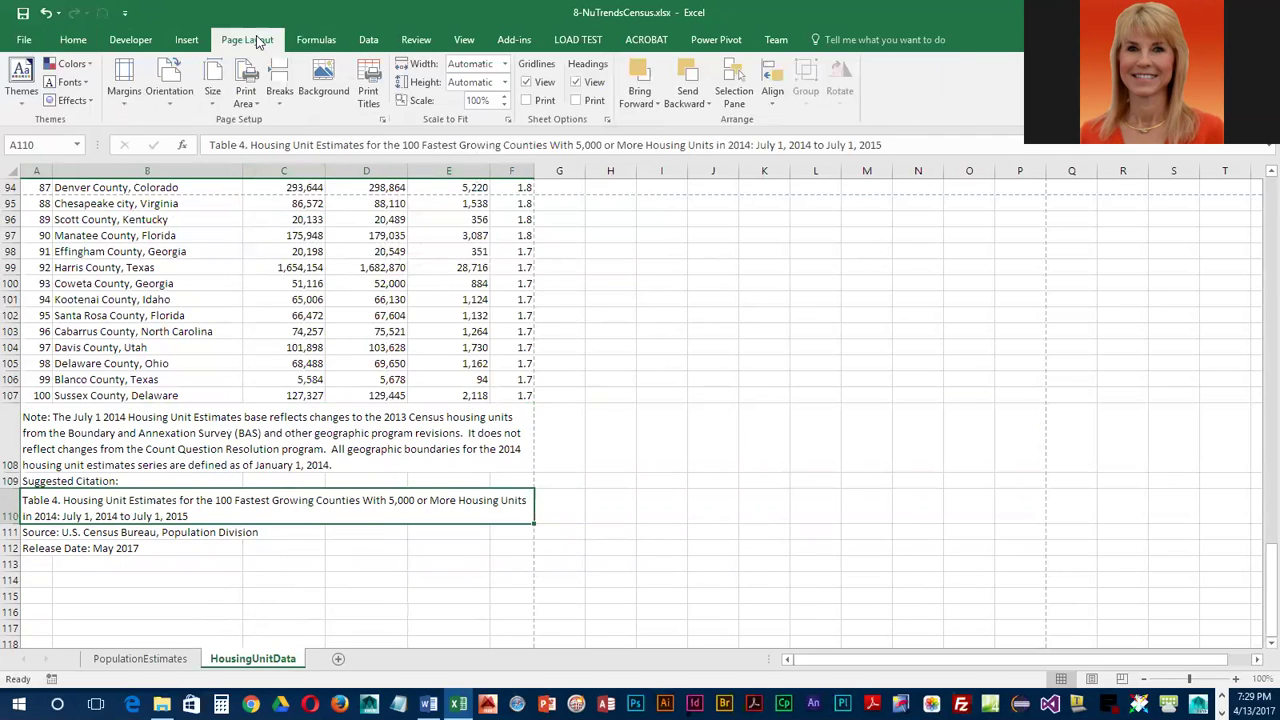
left_click(384, 120)
left_click(458, 163)
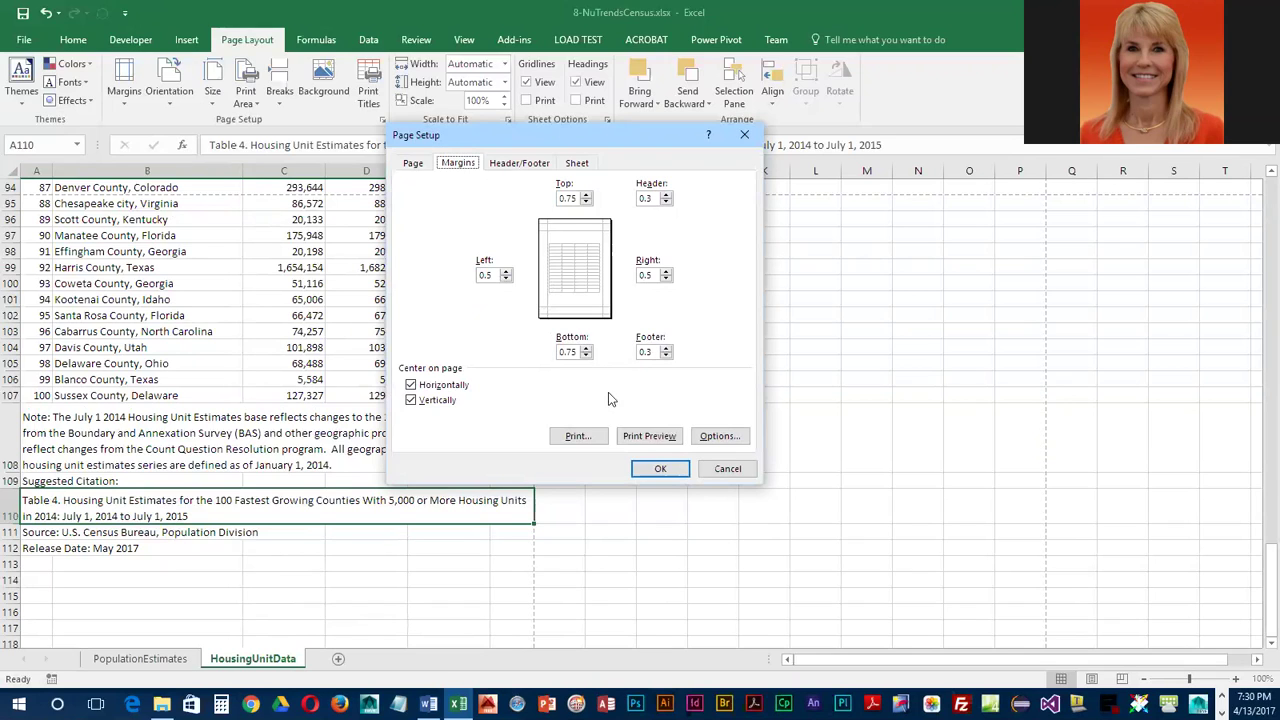
left_click(656, 470)
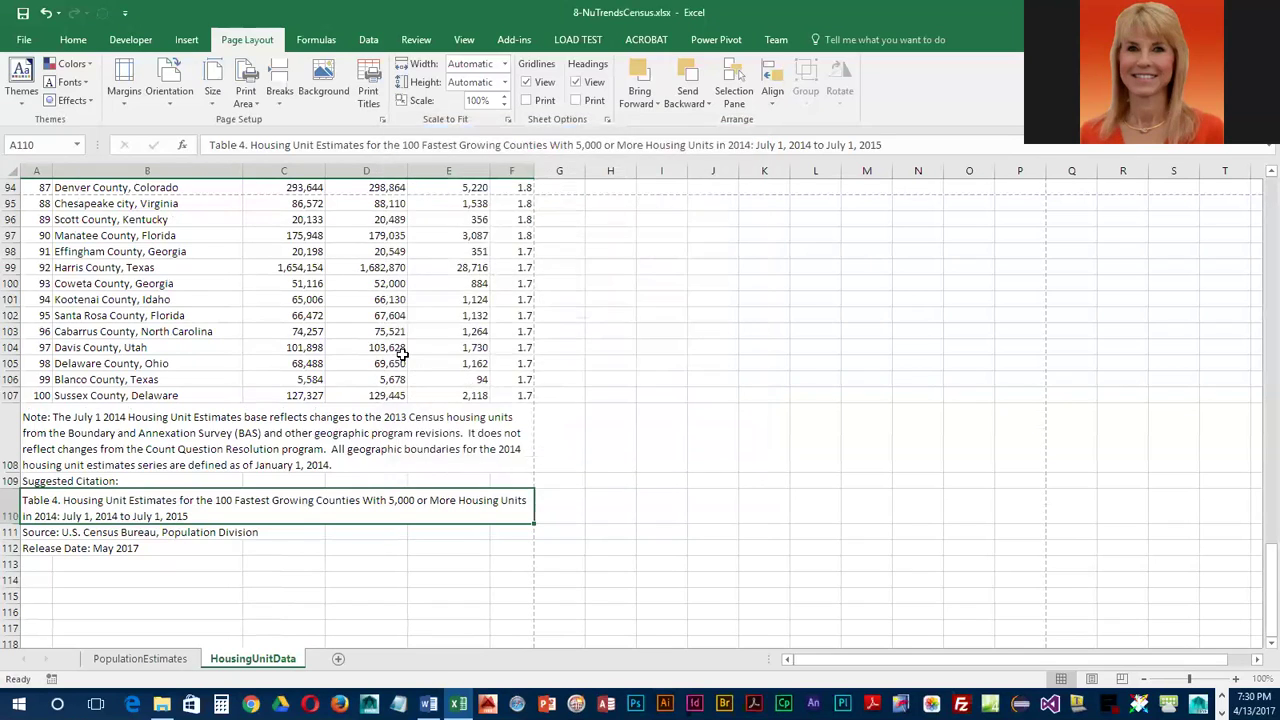
- Save the workbook and open its file information page
left_click(22, 17)
left_click(28, 42)
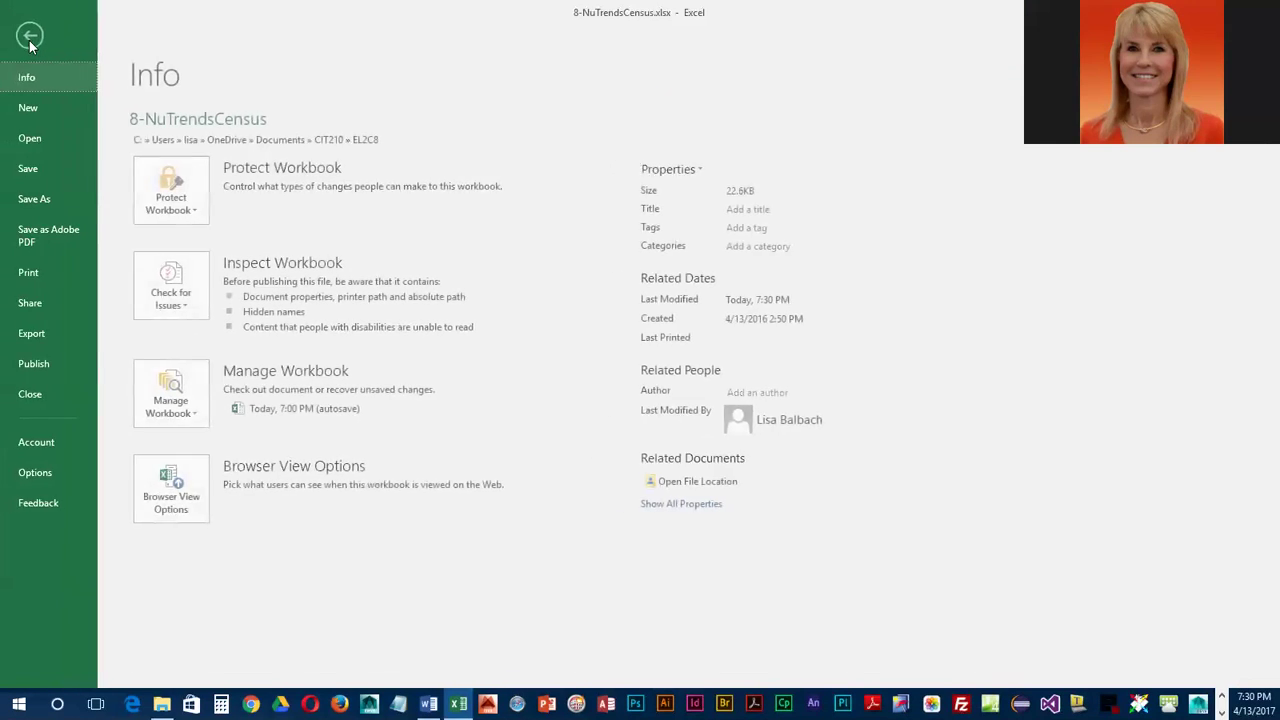
- Open HousingUnits.csv from the EL2C8 folder, with the file type filter set to Text Files (*.prn;*.txt;*.csv)
left_click(36, 139)
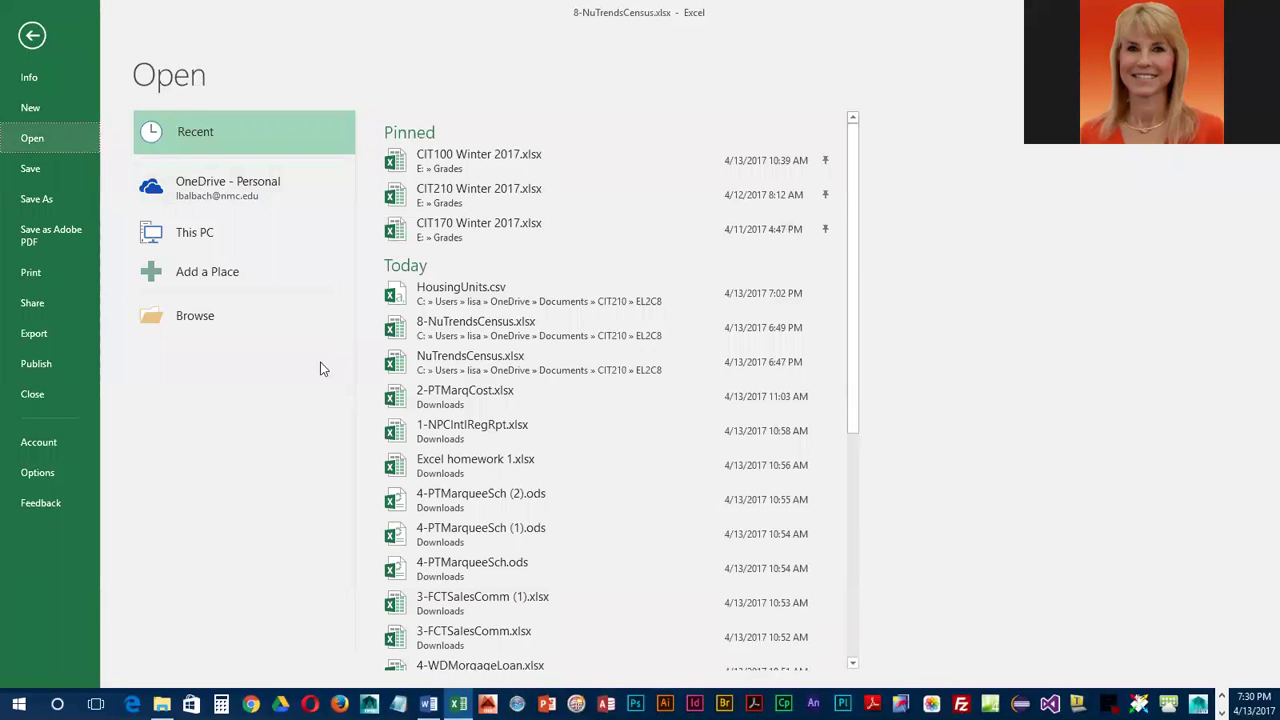
left_click(221, 317)
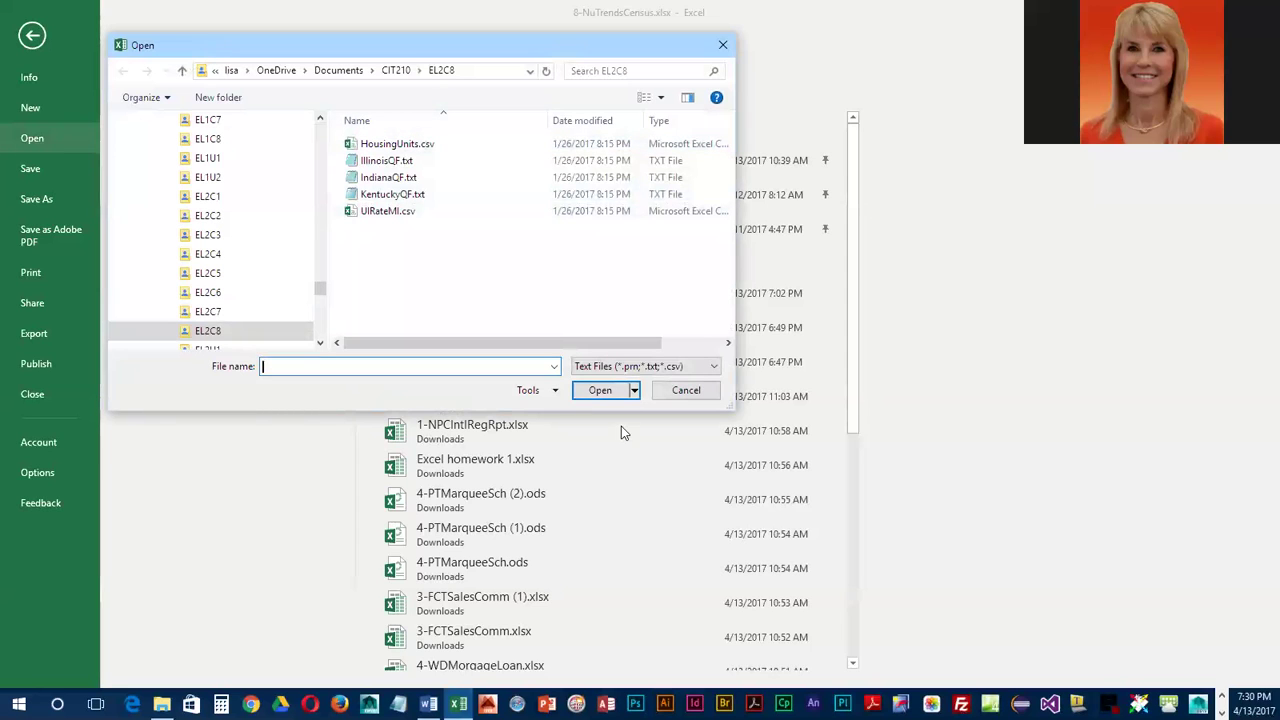
left_click(712, 368)
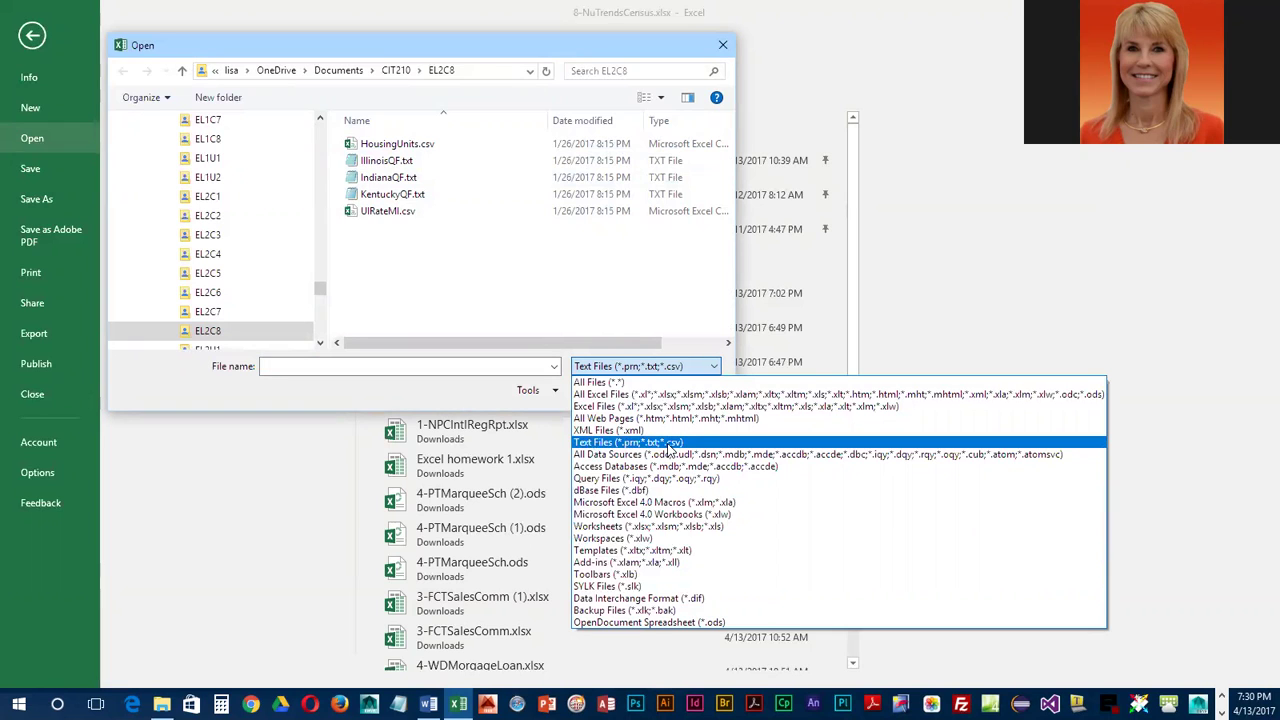
left_click(668, 448)
left_click(376, 148)
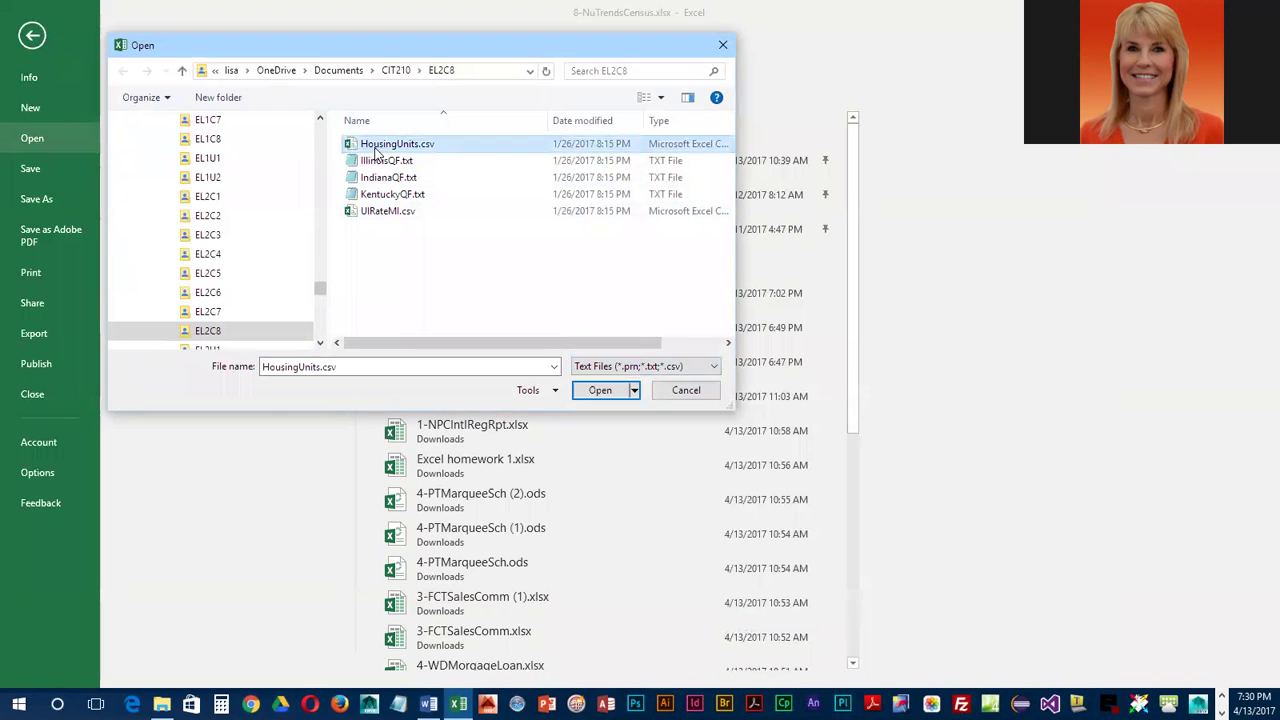
left_click(601, 391)
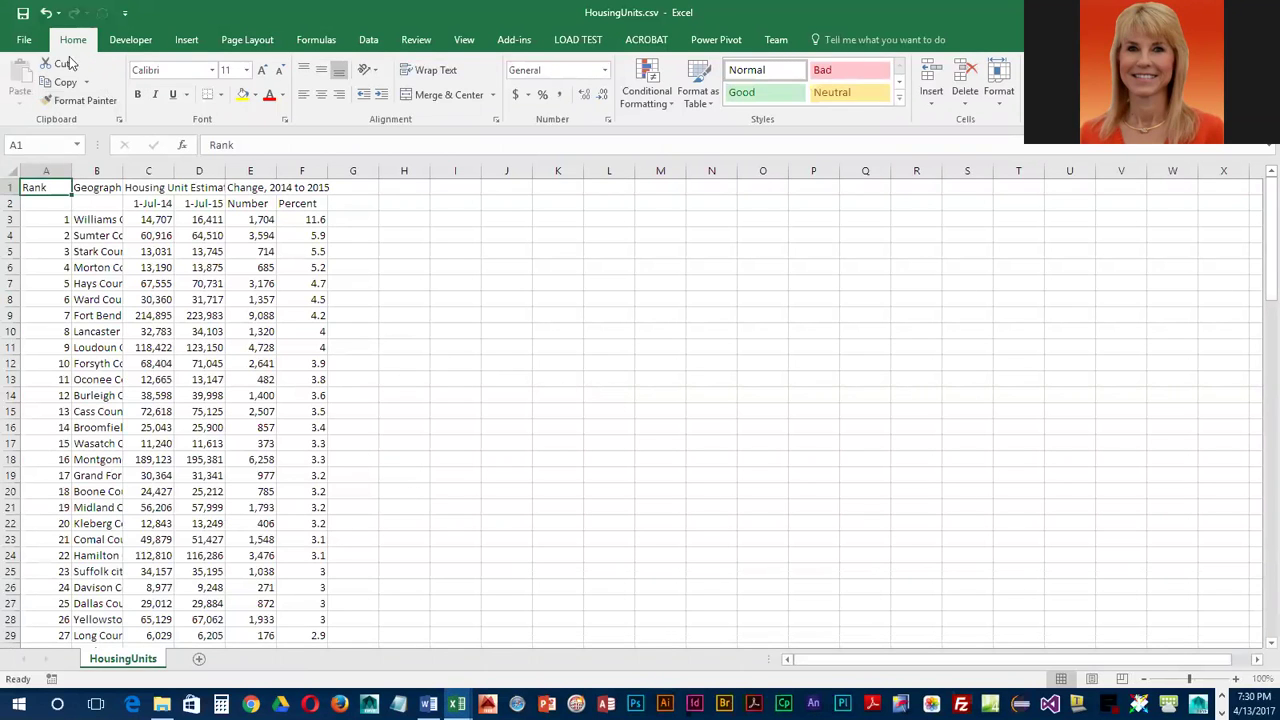
- Close HousingUnits.csv without changing it and save the 8-NuTrendsCensus workbook
left_click(24, 40)
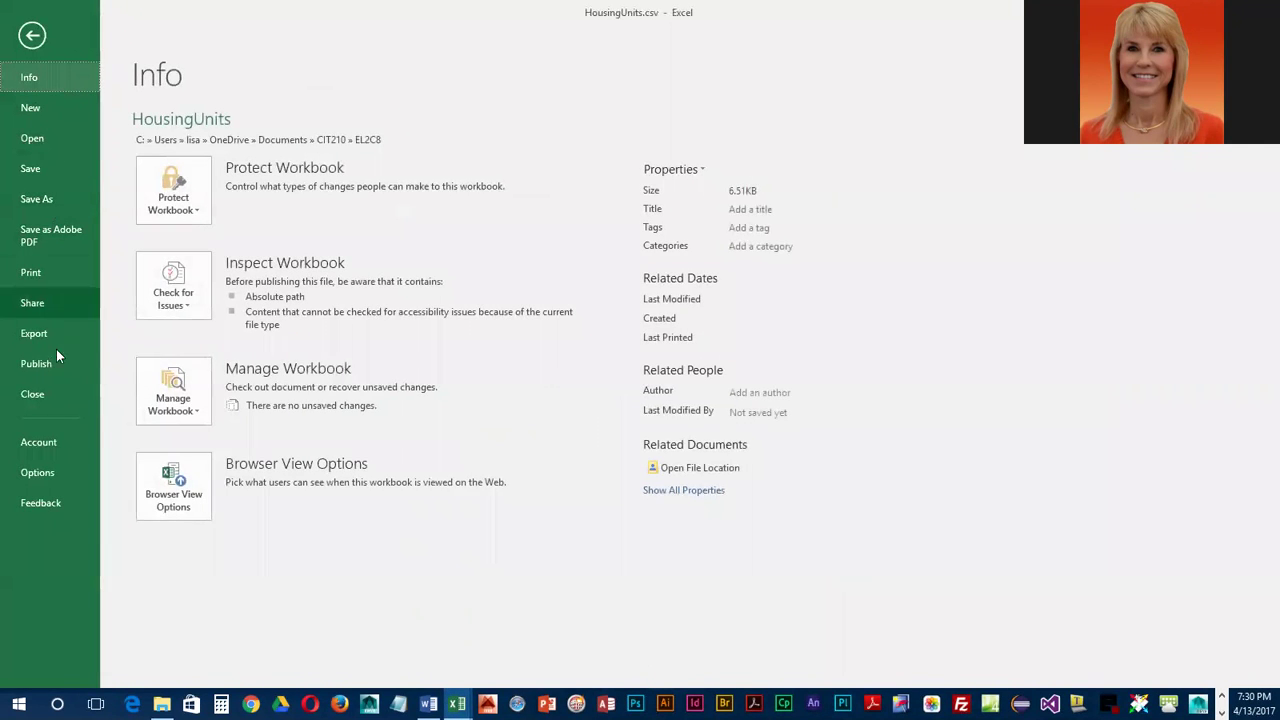
left_click(61, 394)
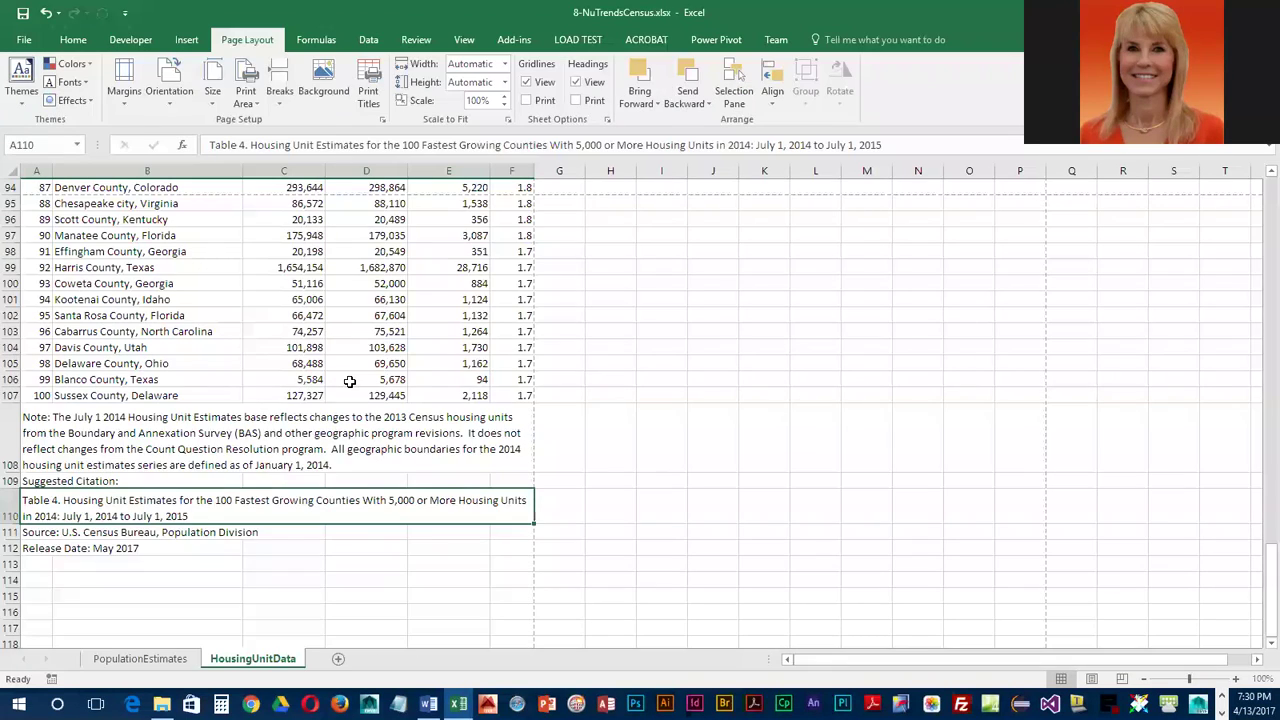
scroll(341, 383, "up", 7)
scroll(341, 383, "up", 8)
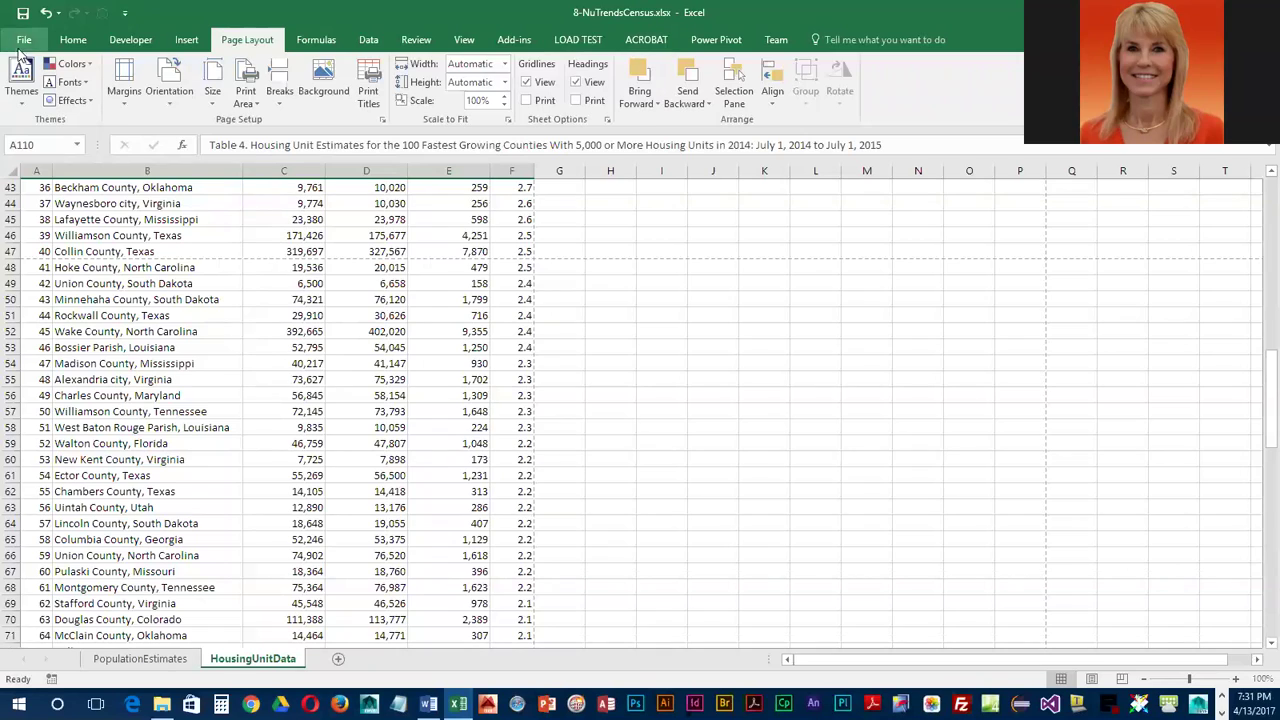
left_click(24, 17)
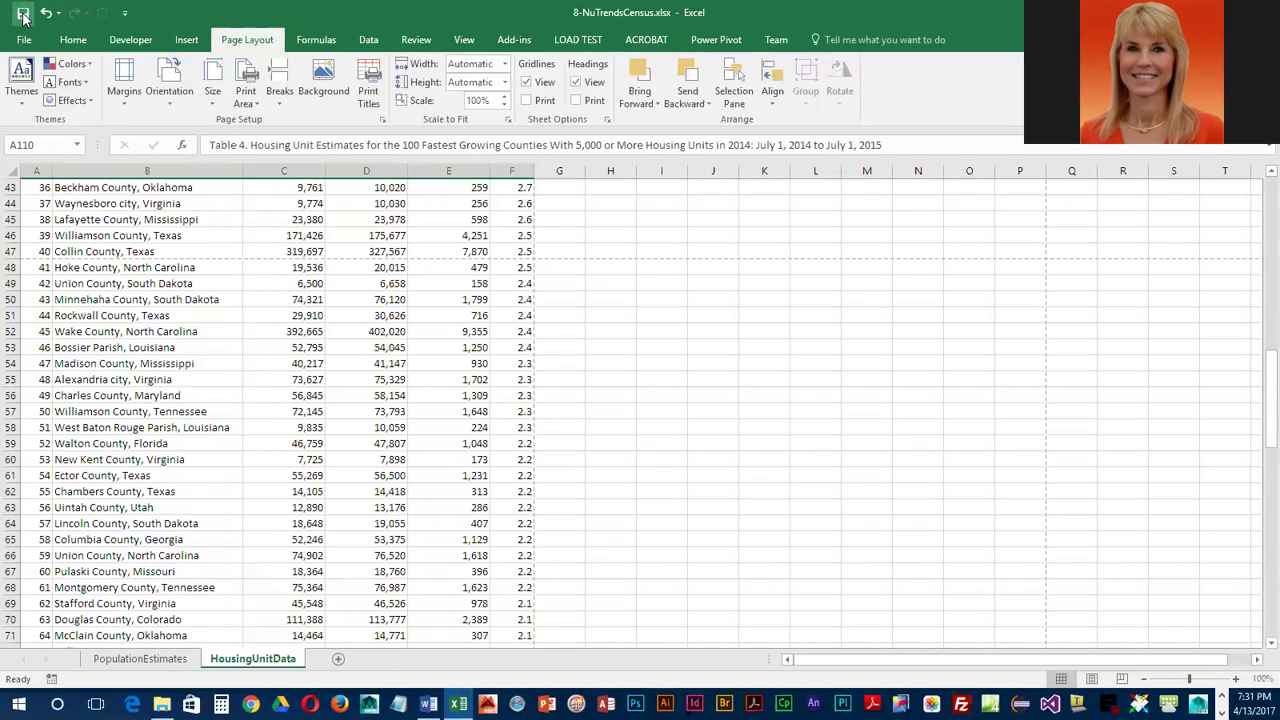